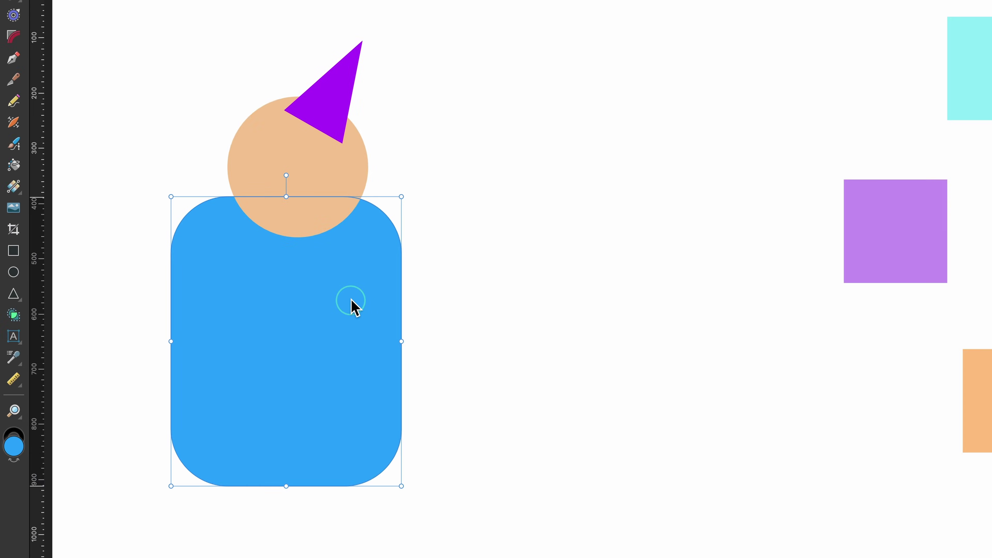
# Shift the blue body left, then set the beige head on it and the purple hat on the head
pyautogui.moveTo(236, 291); pyautogui.dragTo(227, 300)
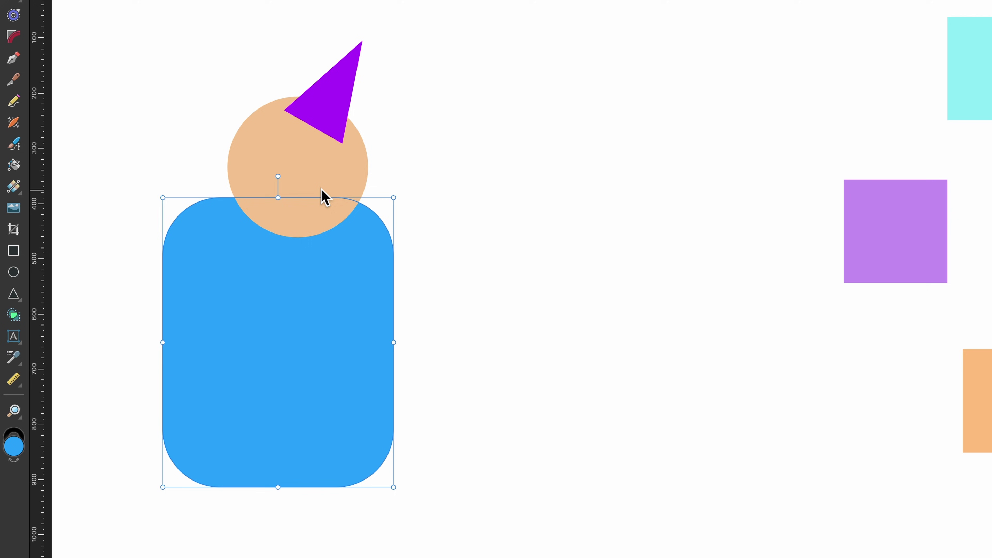
pyautogui.moveTo(323, 195)
pyautogui.mouseDown()
pyautogui.moveTo(330, 186)
pyautogui.moveTo(299, 181)
pyautogui.moveTo(321, 177)
pyautogui.moveTo(282, 178)
pyautogui.moveTo(315, 185)
pyautogui.mouseUp()
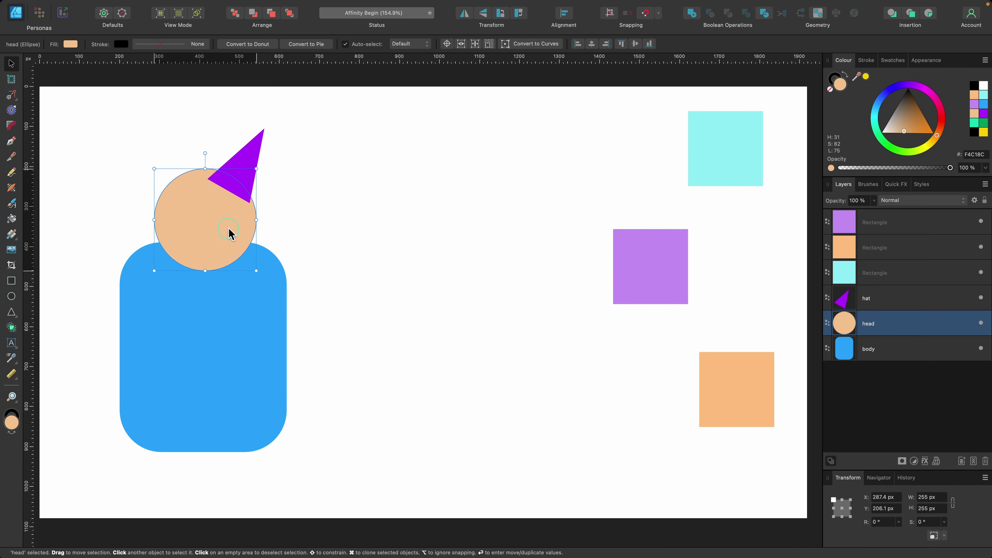
pyautogui.moveTo(230, 234); pyautogui.dragTo(230, 228)
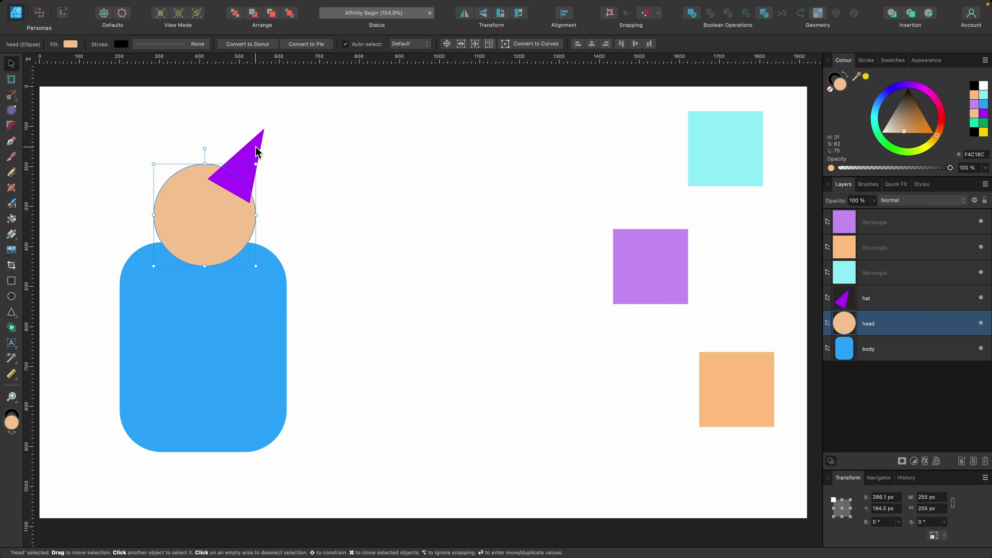
pyautogui.moveTo(251, 191); pyautogui.dragTo(259, 181)
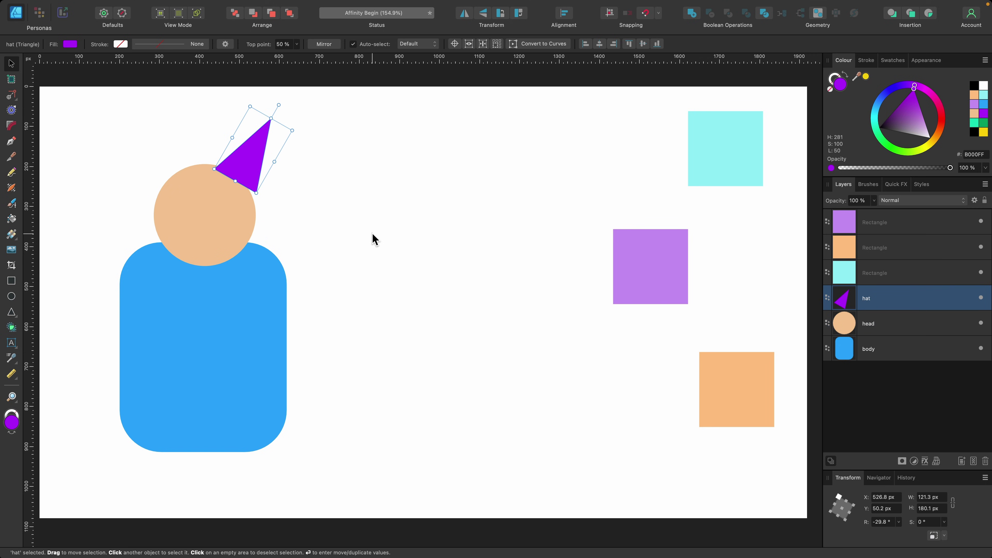
# Deselect everything and open the Guides dialog from the View menu
pyautogui.click(375, 189)
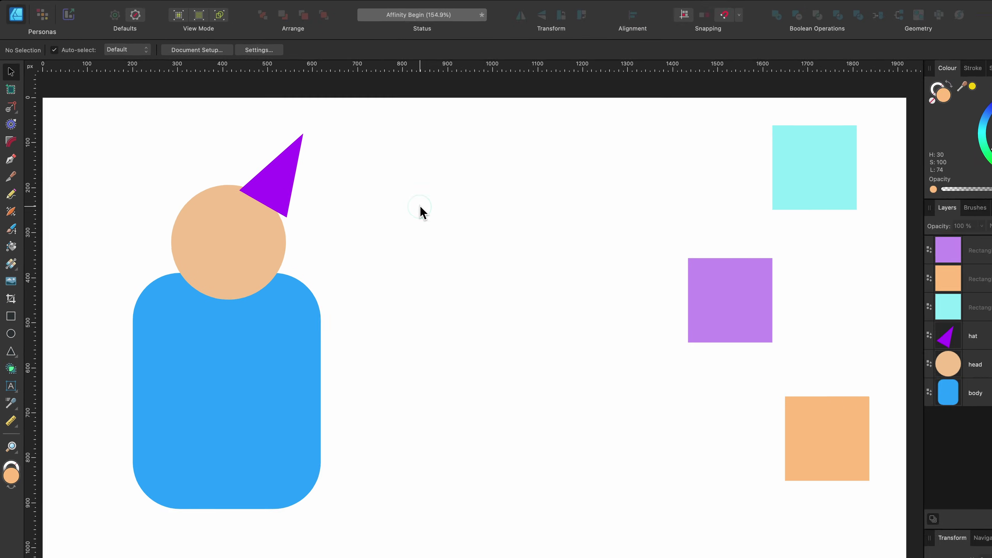
pyautogui.moveTo(299, 5)
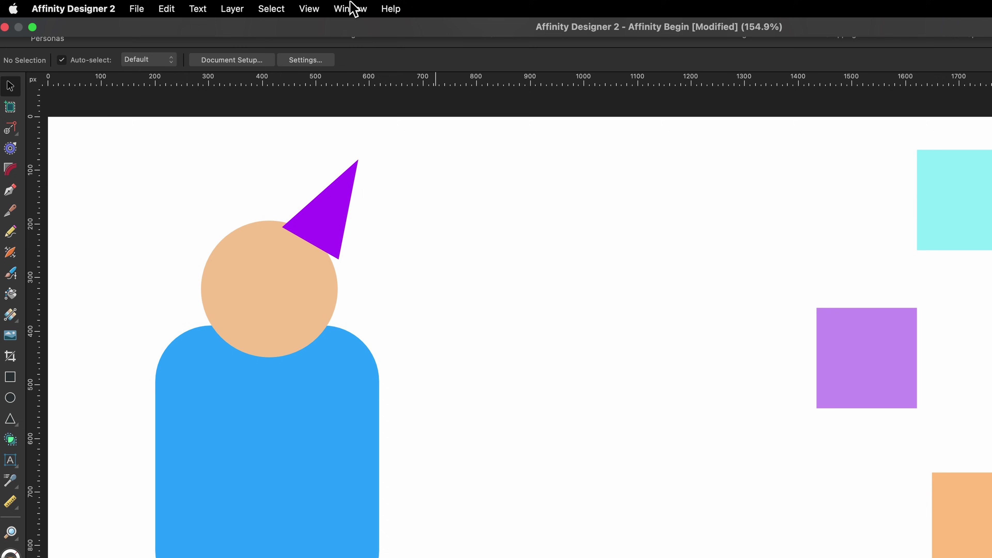
pyautogui.click(312, 7)
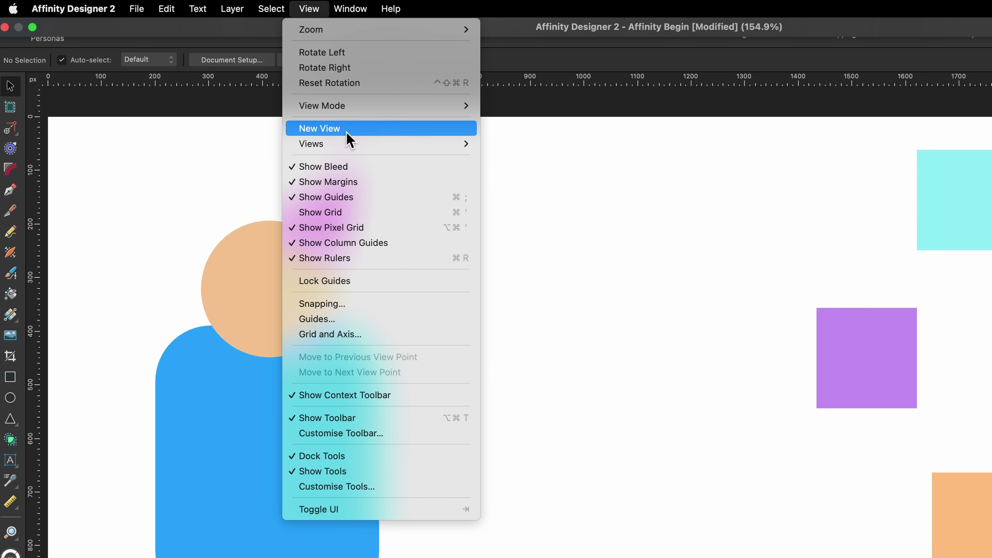
pyautogui.click(354, 320)
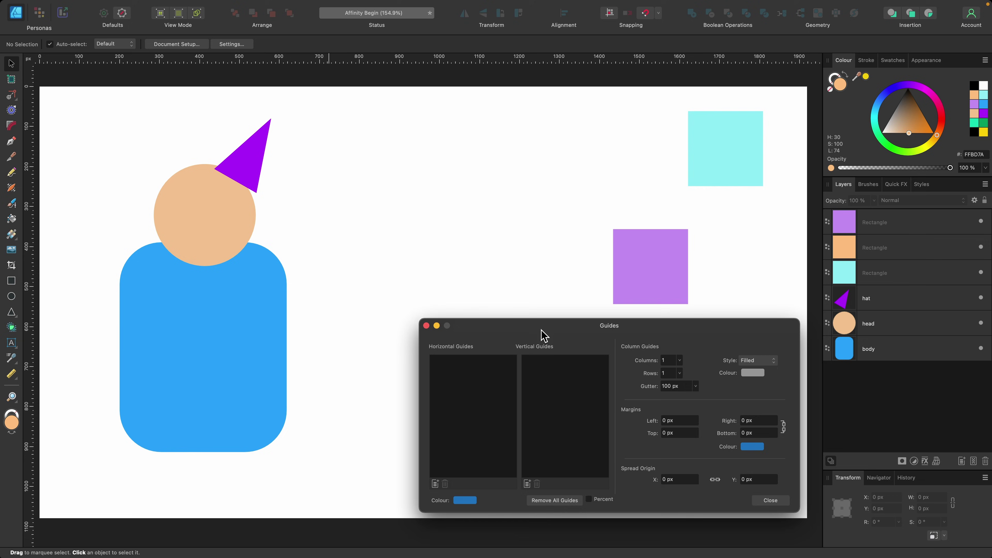
# Add a 960 px vertical guide and a 540 px horizontal guide in the Guides dialog
pyautogui.moveTo(543, 334); pyautogui.dragTo(443, 134)
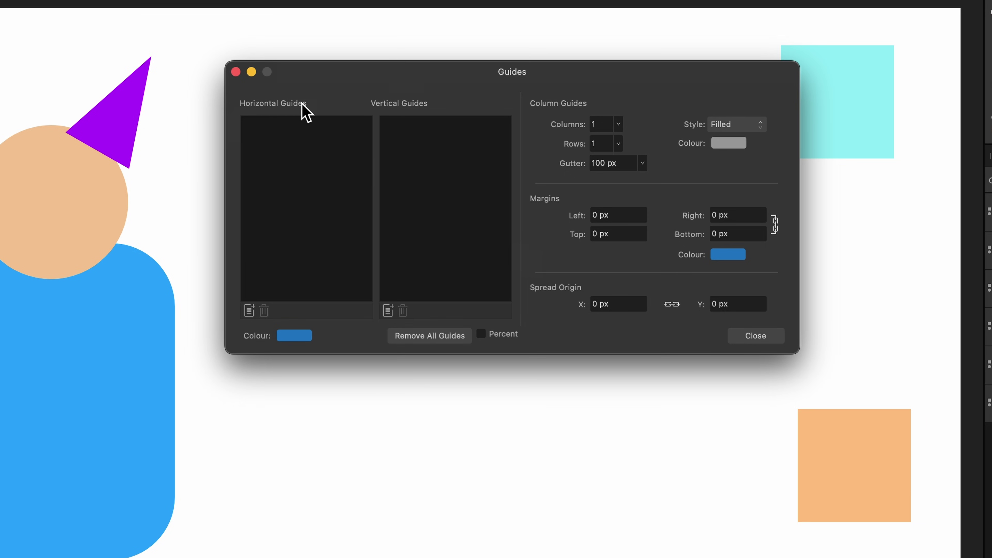
pyautogui.moveTo(443, 73); pyautogui.dragTo(608, 266)
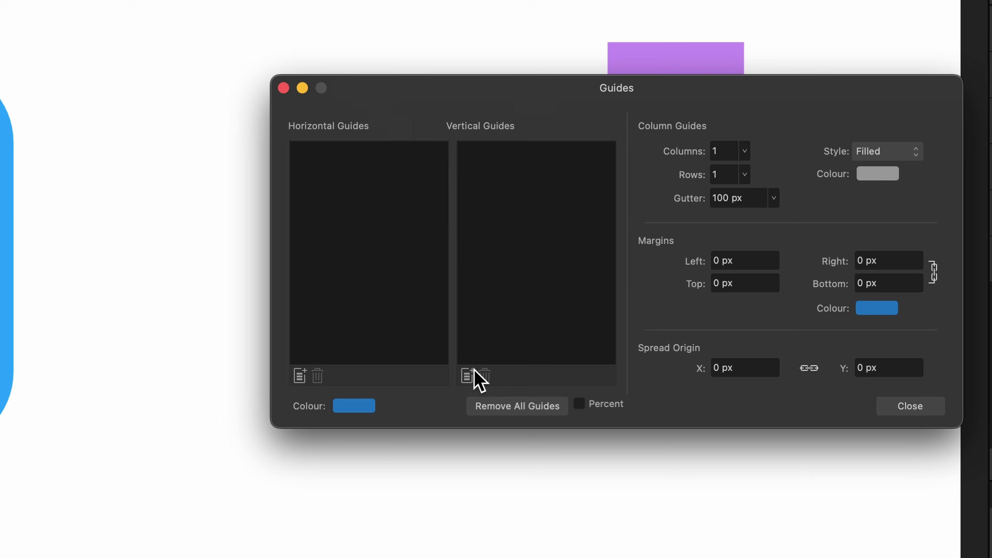
pyautogui.click(467, 376)
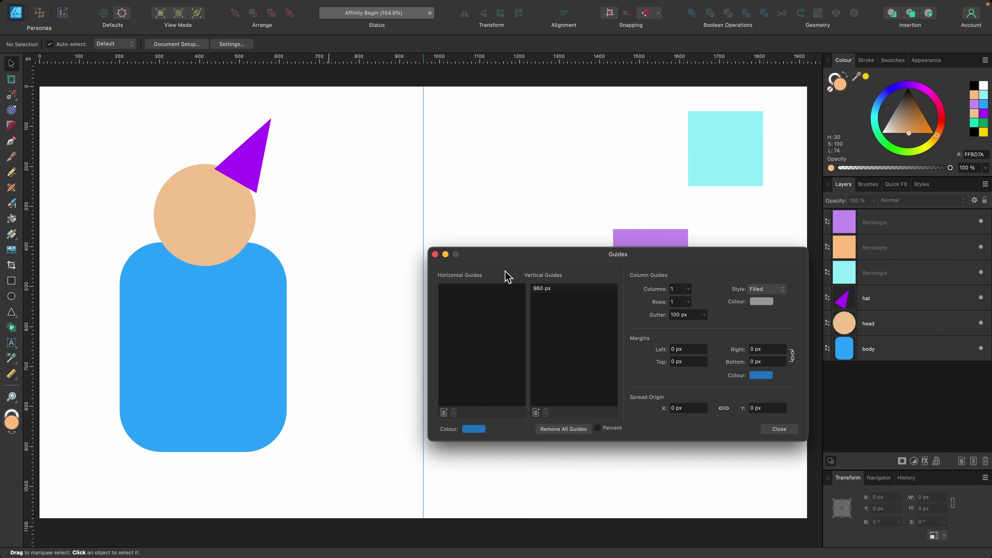
pyautogui.moveTo(505, 260); pyautogui.dragTo(539, 242)
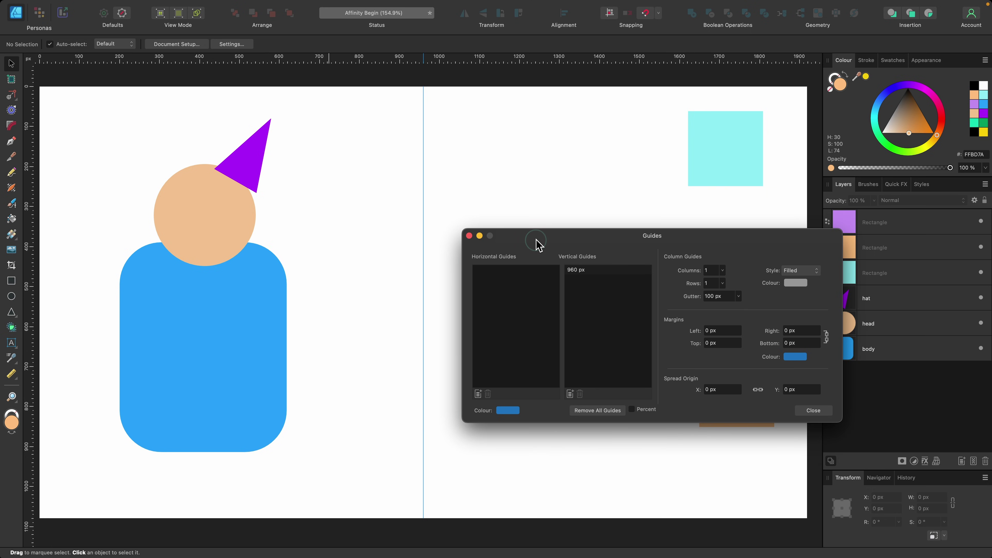
pyautogui.click(477, 393)
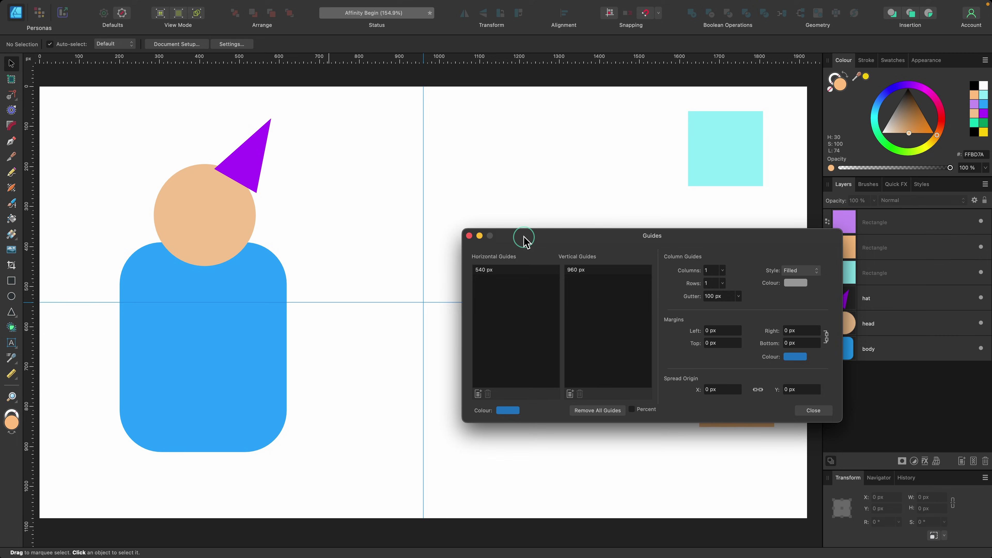
# Select the 540 px horizontal and 960 px vertical guide entries in the lists
pyautogui.moveTo(523, 241); pyautogui.dragTo(431, 255)
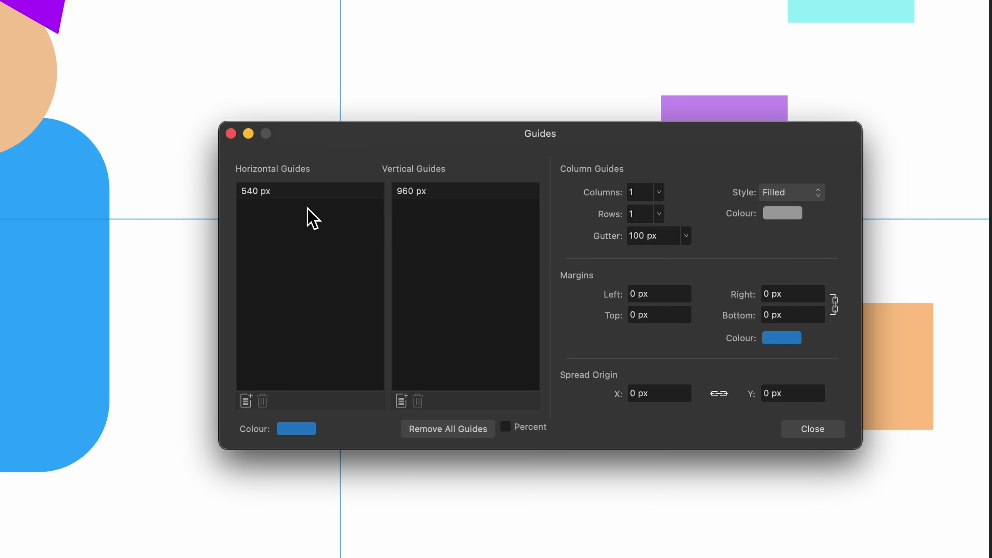
pyautogui.click(306, 191)
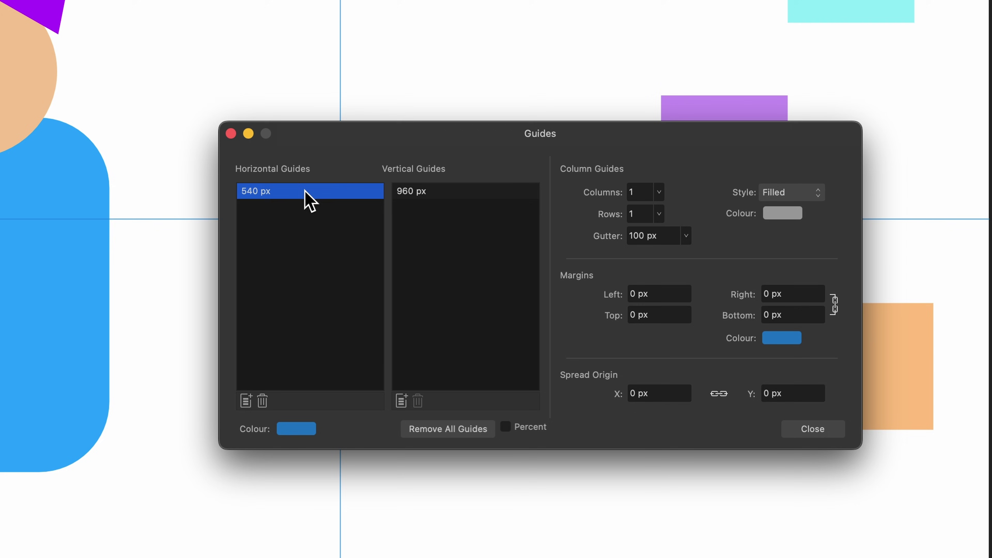
pyautogui.click(437, 192)
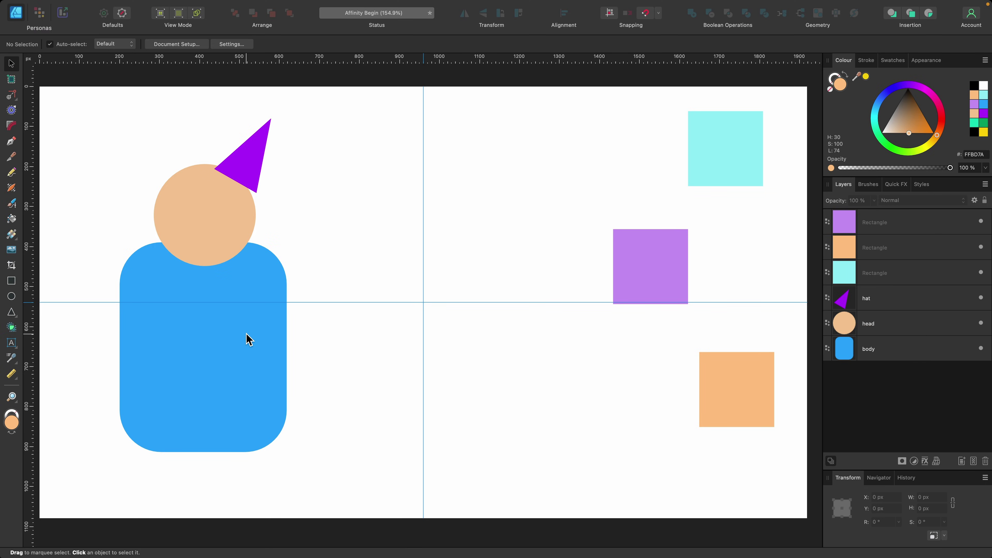
# Turn on snapping and drag the blue body until it centres on the 960 px vertical guide
pyautogui.moveTo(246, 339); pyautogui.dragTo(504, 329)
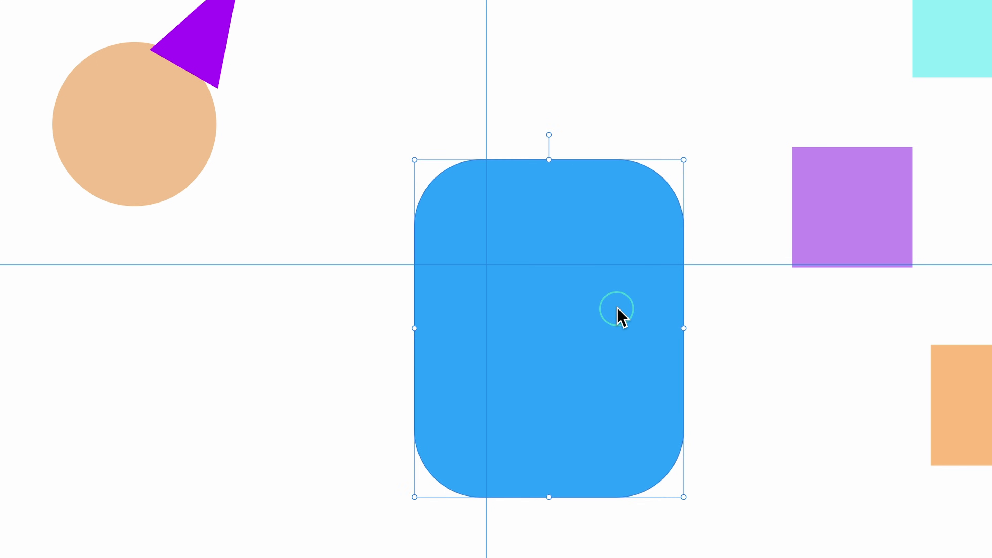
pyautogui.moveTo(617, 308); pyautogui.dragTo(509, 300)
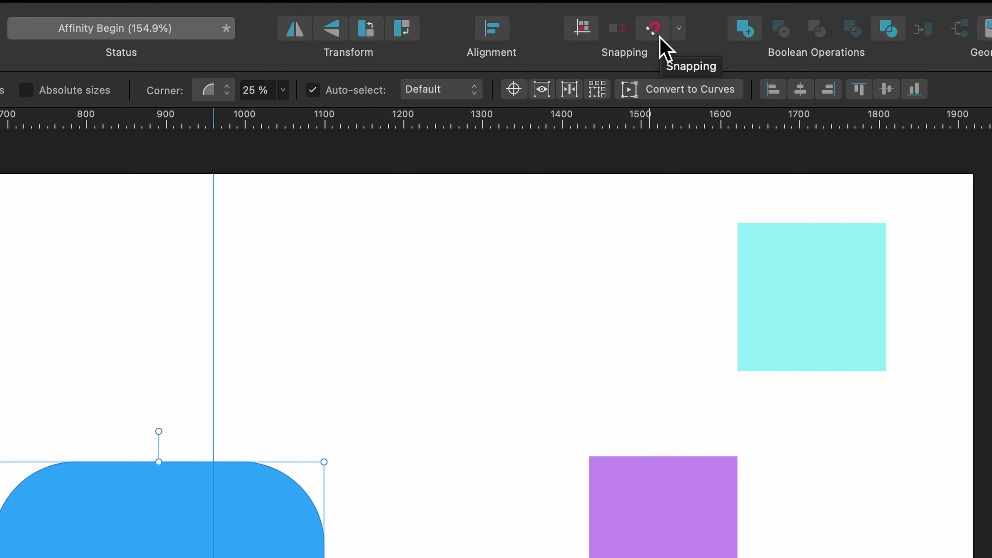
pyautogui.click(660, 36)
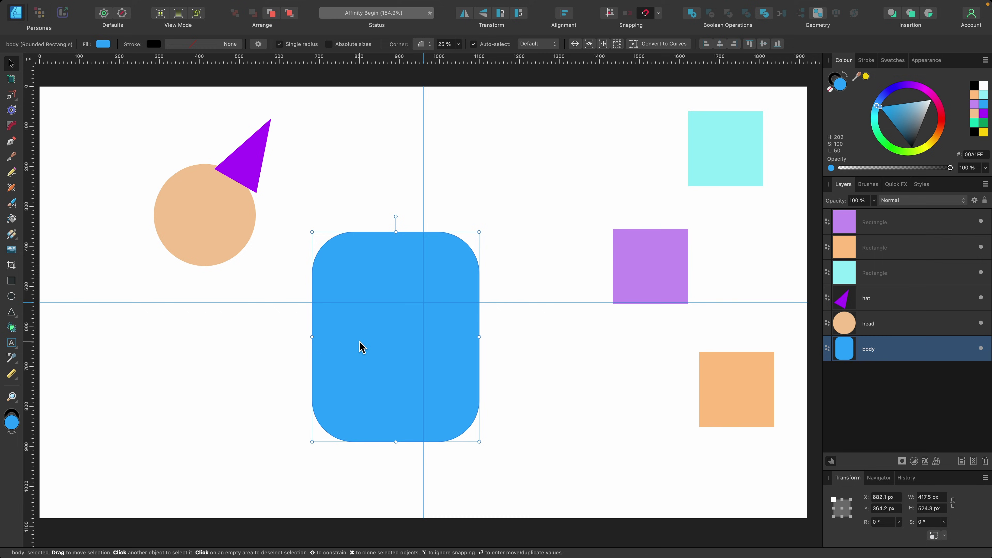
pyautogui.moveTo(360, 342)
pyautogui.mouseDown()
pyautogui.moveTo(389, 345)
pyautogui.moveTo(373, 346)
pyautogui.mouseUp()
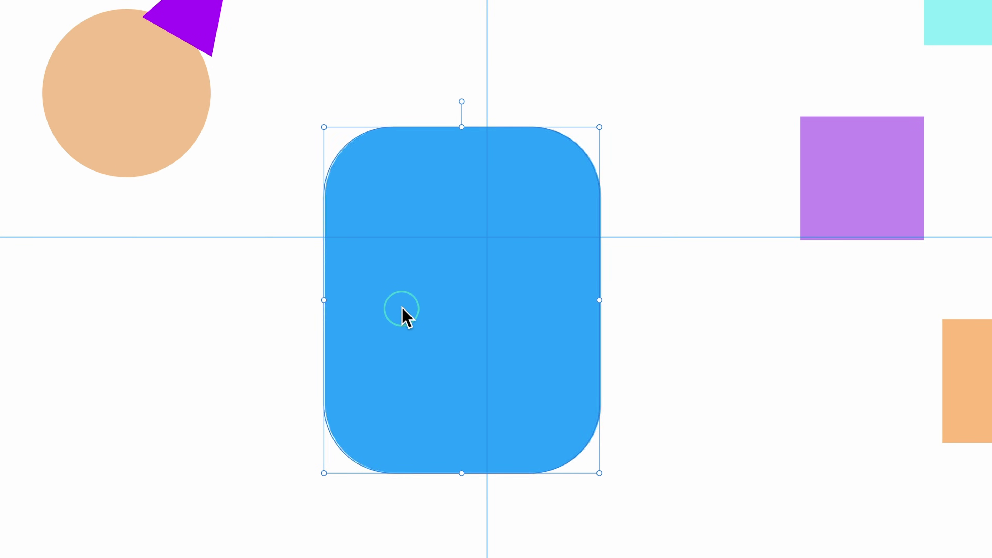
pyautogui.moveTo(403, 308)
pyautogui.mouseDown()
pyautogui.moveTo(394, 308)
pyautogui.moveTo(421, 308)
pyautogui.mouseUp()
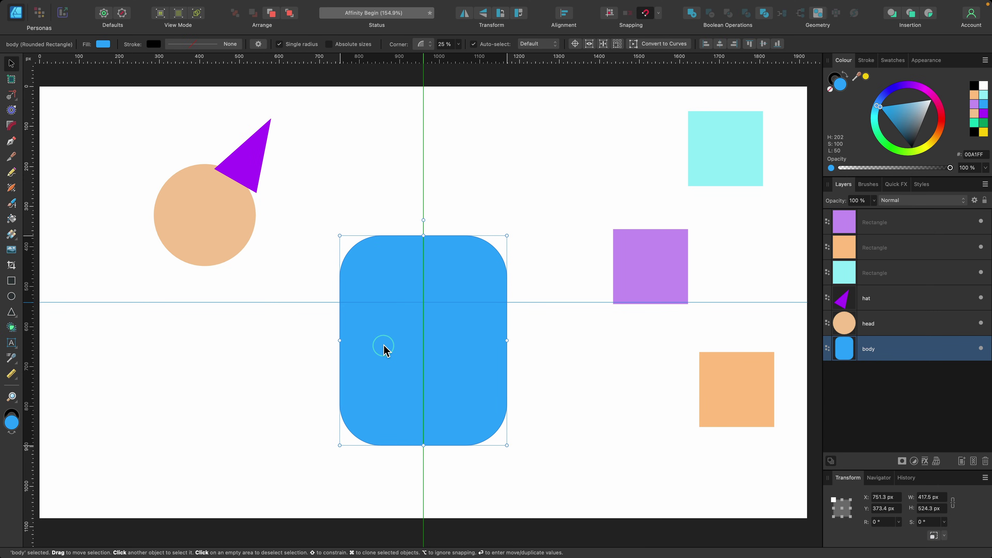
pyautogui.moveTo(383, 345); pyautogui.dragTo(383, 345)
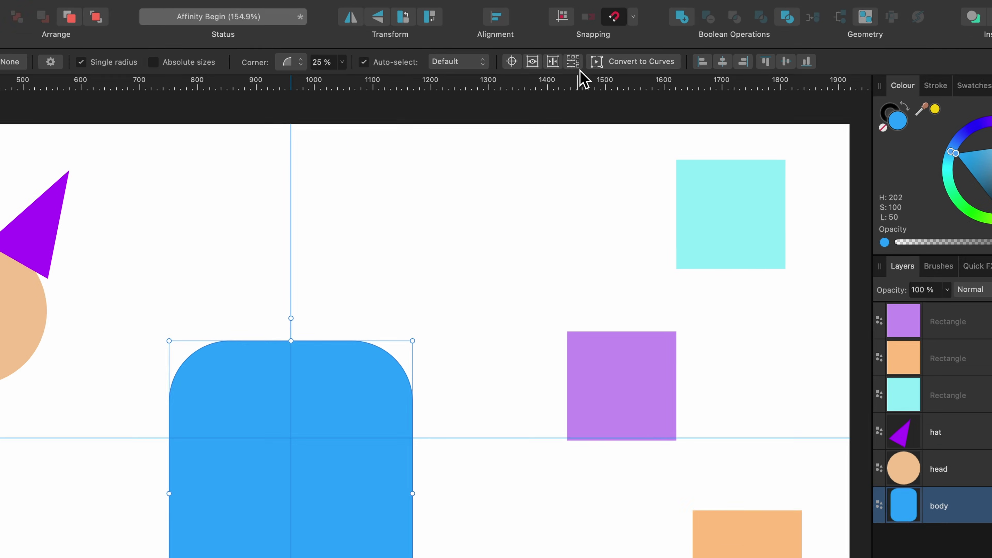
# Open the snapping options and review the Candidates list, keeping Immediate layers
pyautogui.click(627, 19)
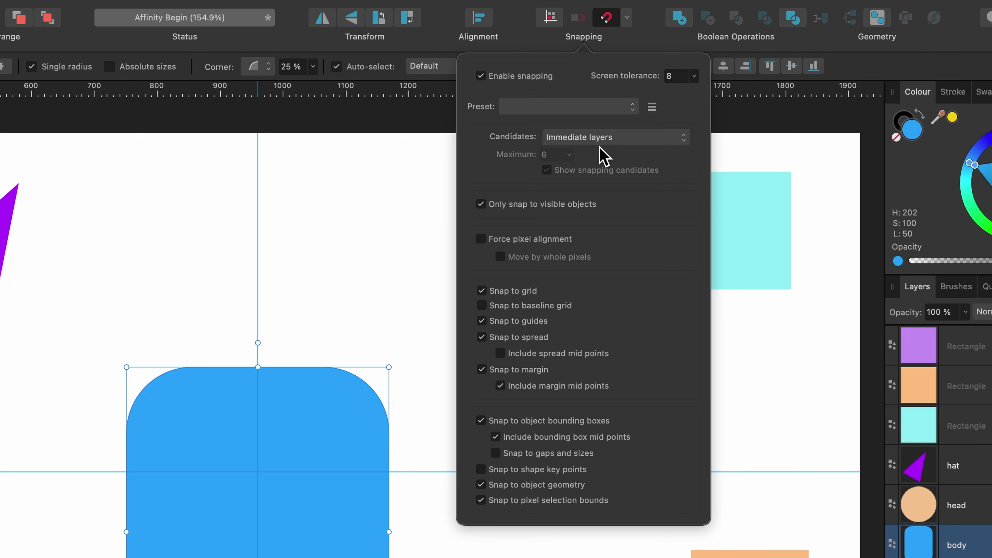
pyautogui.click(612, 136)
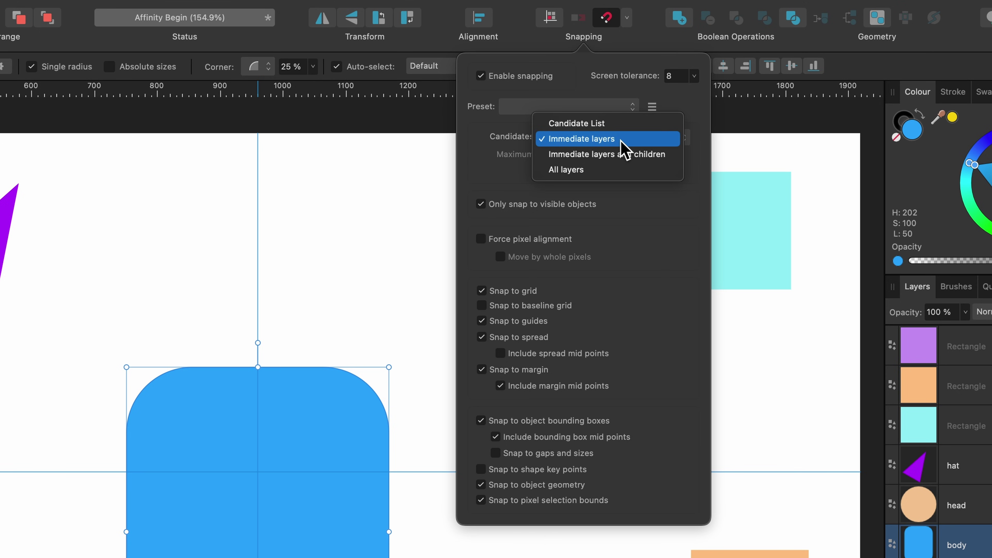
pyautogui.click(604, 145)
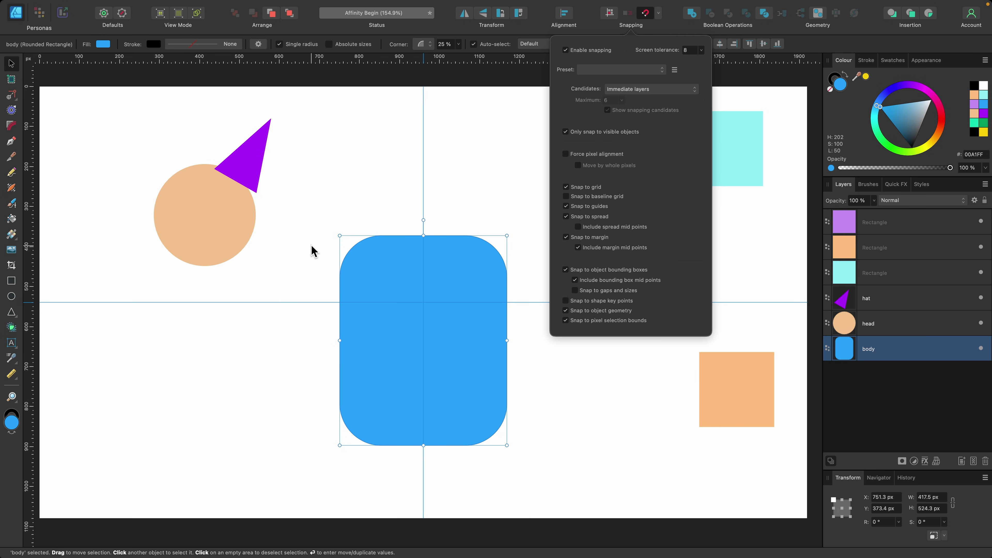
pyautogui.click(641, 89)
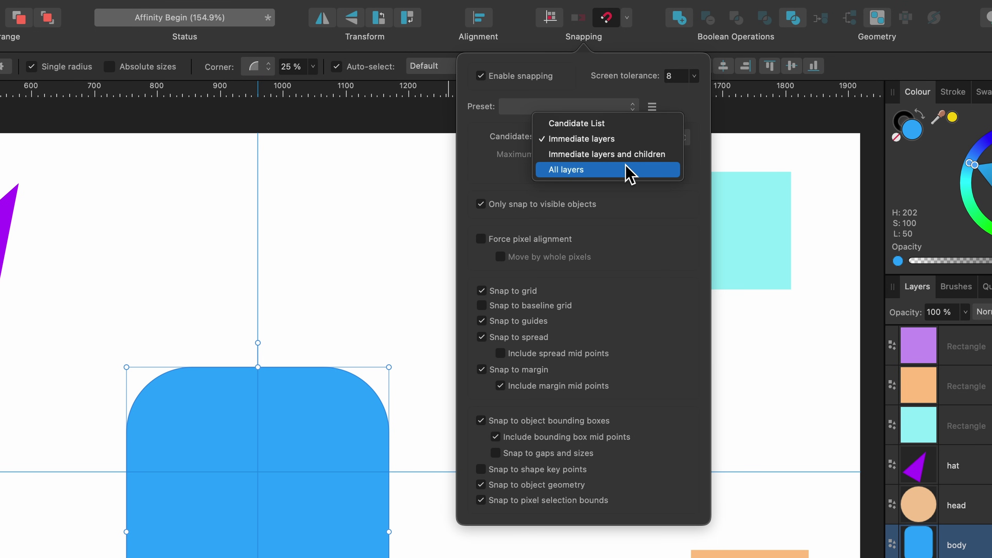
pyautogui.click(635, 199)
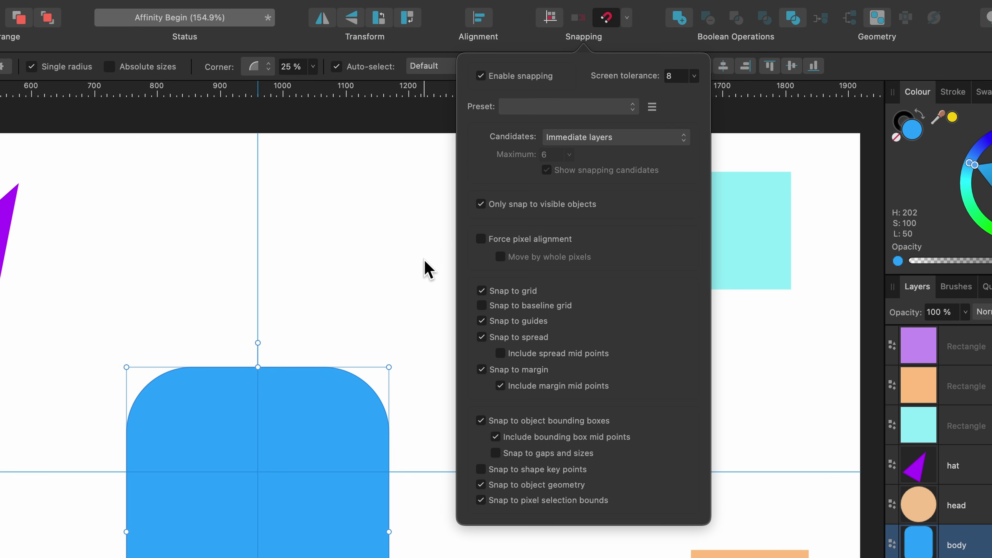
# Dismiss the snapping options and snap the blue body centred on the vertical guide, across the horizontal guide
pyautogui.click(424, 269)
pyautogui.moveTo(330, 419); pyautogui.dragTo(346, 418)
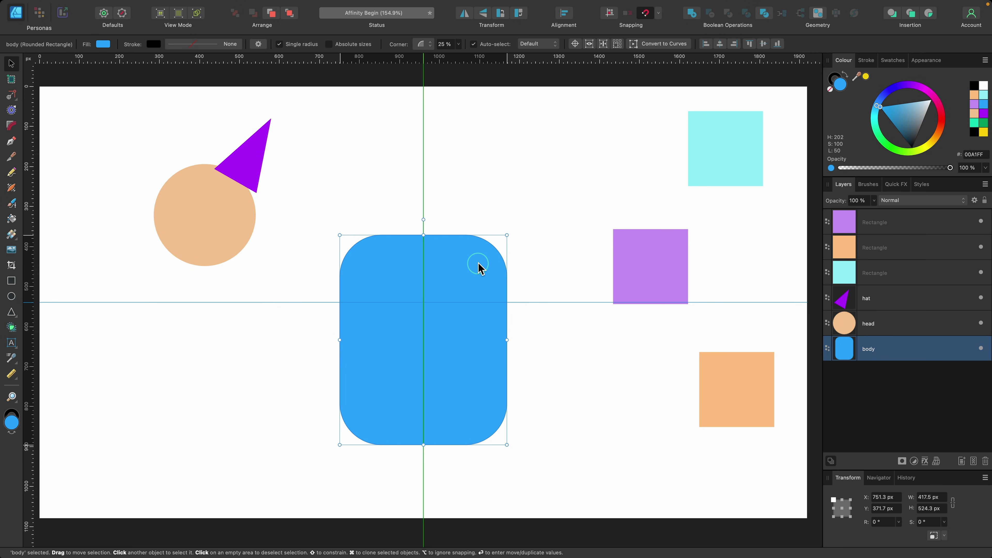
pyautogui.moveTo(477, 264); pyautogui.dragTo(476, 330)
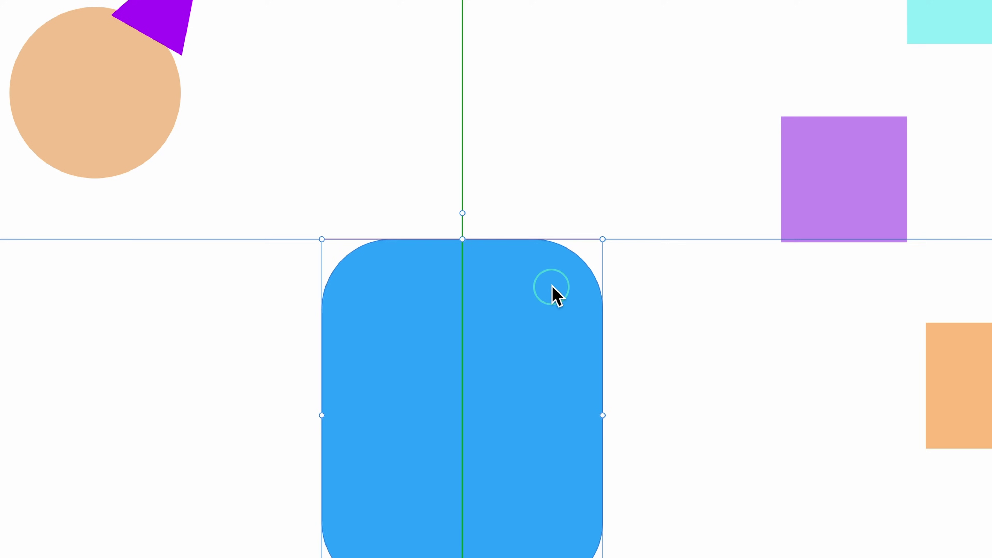
pyautogui.moveTo(552, 287); pyautogui.dragTo(552, 286)
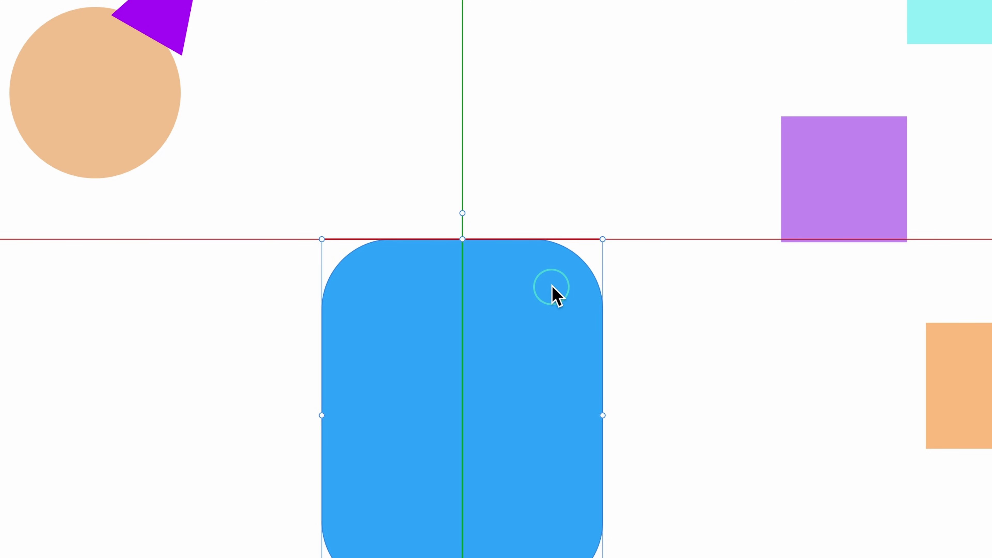
pyautogui.moveTo(552, 286); pyautogui.dragTo(552, 286)
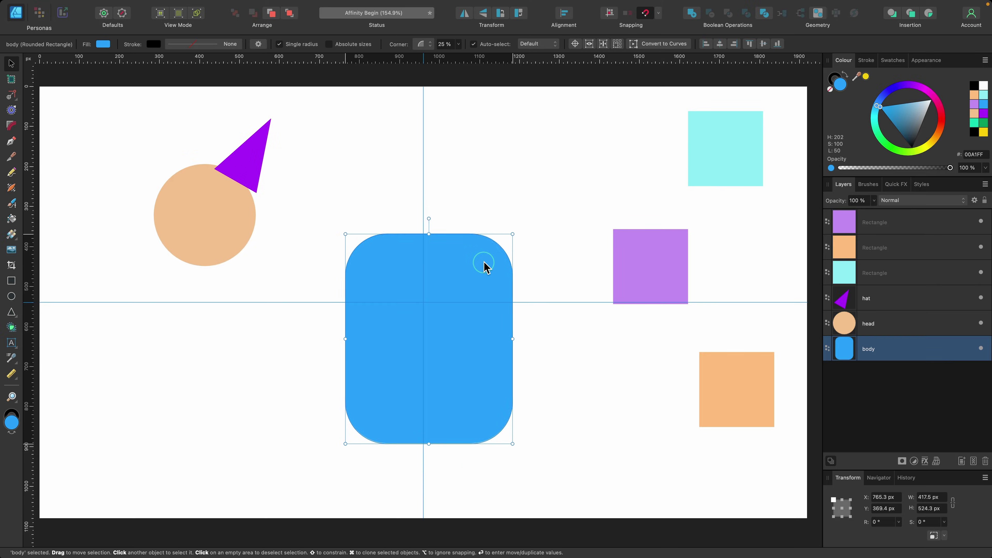
pyautogui.moveTo(484, 267); pyautogui.dragTo(483, 275)
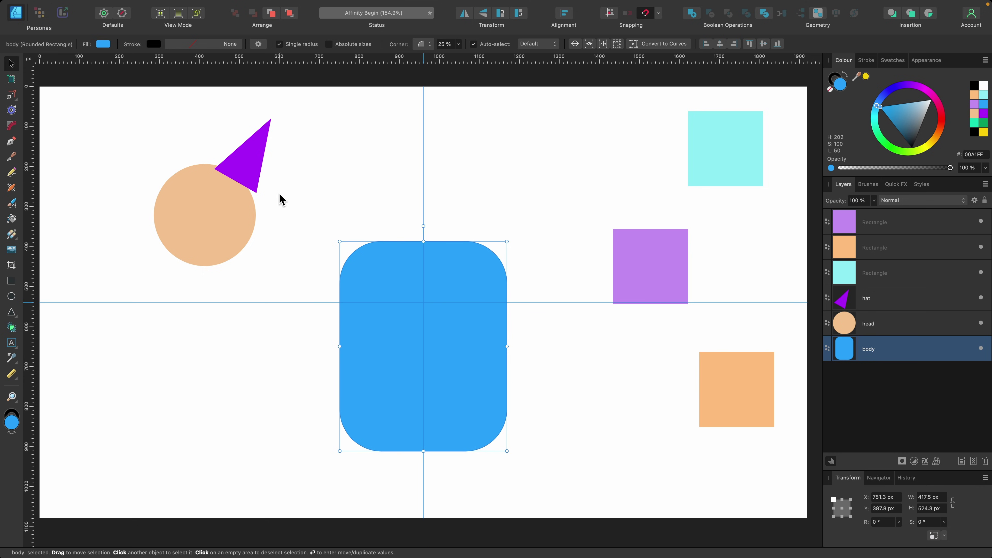
# Move the beige head onto the top of the blue body, then select the purple hat
pyautogui.click(220, 212)
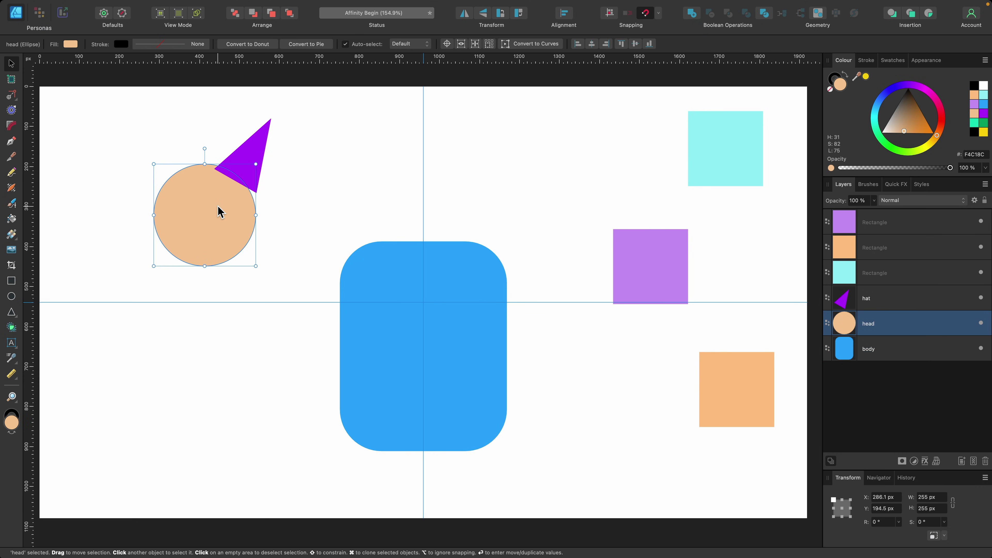
pyautogui.moveTo(219, 207); pyautogui.dragTo(437, 207)
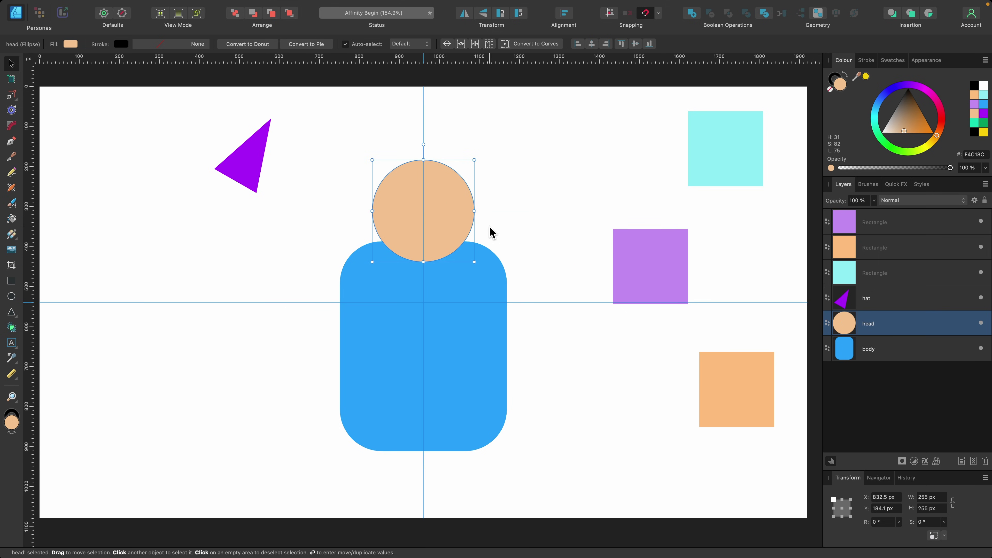
pyautogui.click(253, 149)
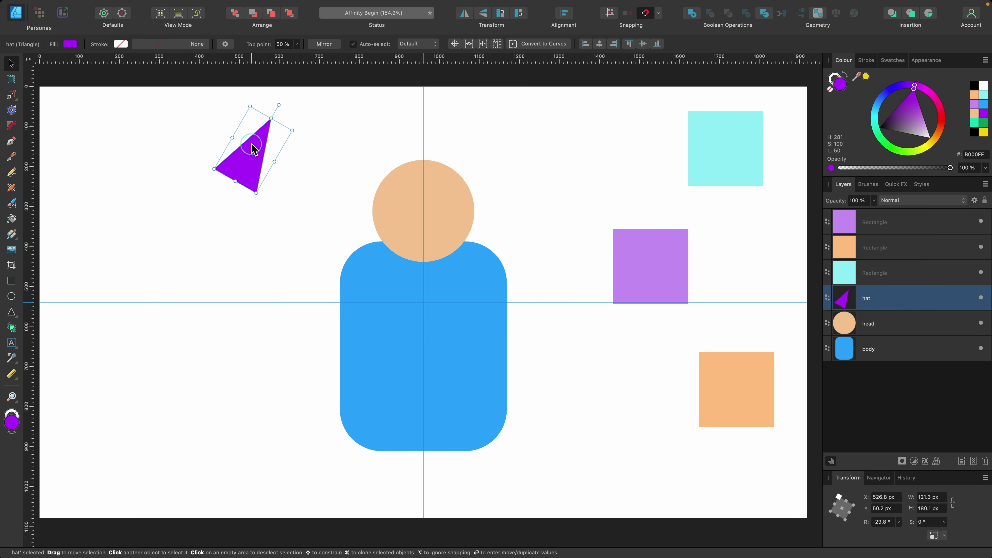
# Snap the purple hat onto the head at the centre guide and move the lilac square up-left
pyautogui.moveTo(252, 149); pyautogui.dragTo(450, 146)
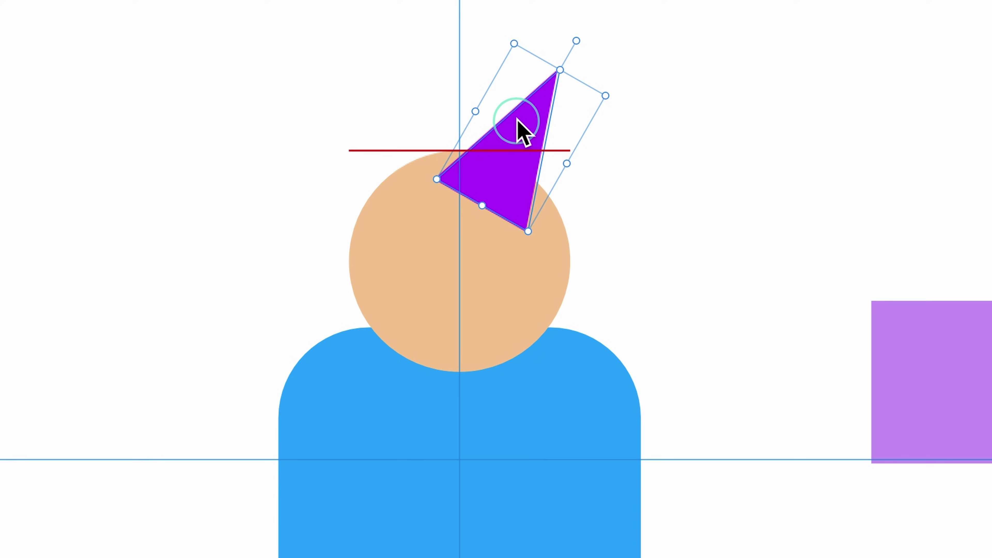
pyautogui.moveTo(518, 119)
pyautogui.mouseDown()
pyautogui.moveTo(546, 121)
pyautogui.moveTo(533, 129)
pyautogui.mouseUp()
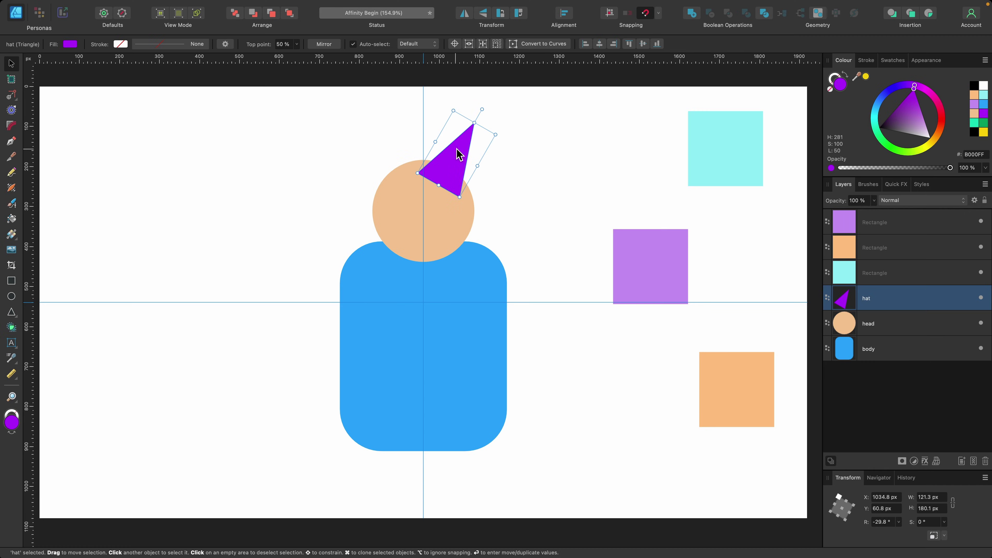
pyautogui.moveTo(458, 153)
pyautogui.mouseDown()
pyautogui.moveTo(481, 135)
pyautogui.moveTo(453, 149)
pyautogui.moveTo(478, 153)
pyautogui.moveTo(454, 152)
pyautogui.mouseUp()
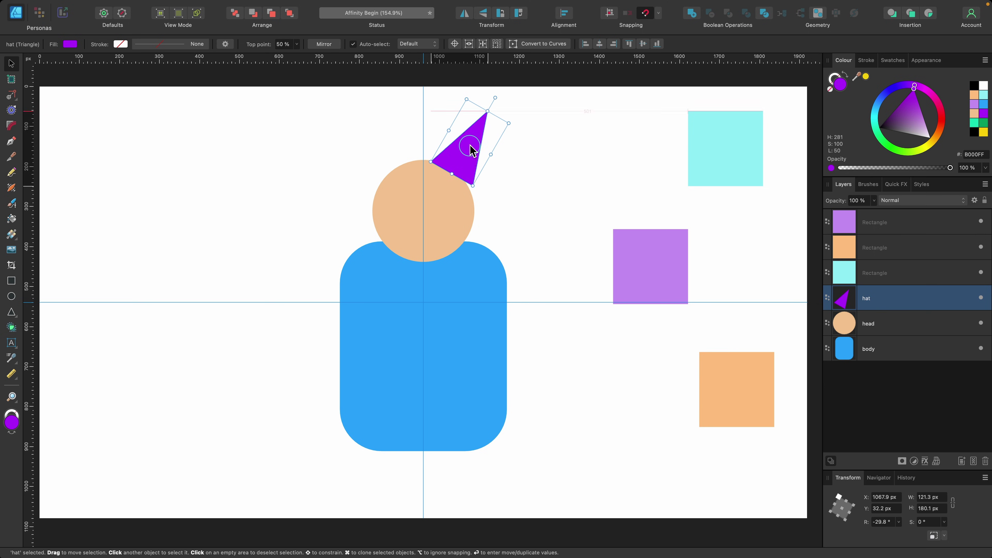
pyautogui.moveTo(470, 149)
pyautogui.mouseDown()
pyautogui.moveTo(461, 163)
pyautogui.moveTo(478, 144)
pyautogui.moveTo(470, 142)
pyautogui.moveTo(488, 148)
pyautogui.moveTo(485, 158)
pyautogui.moveTo(458, 154)
pyautogui.mouseUp()
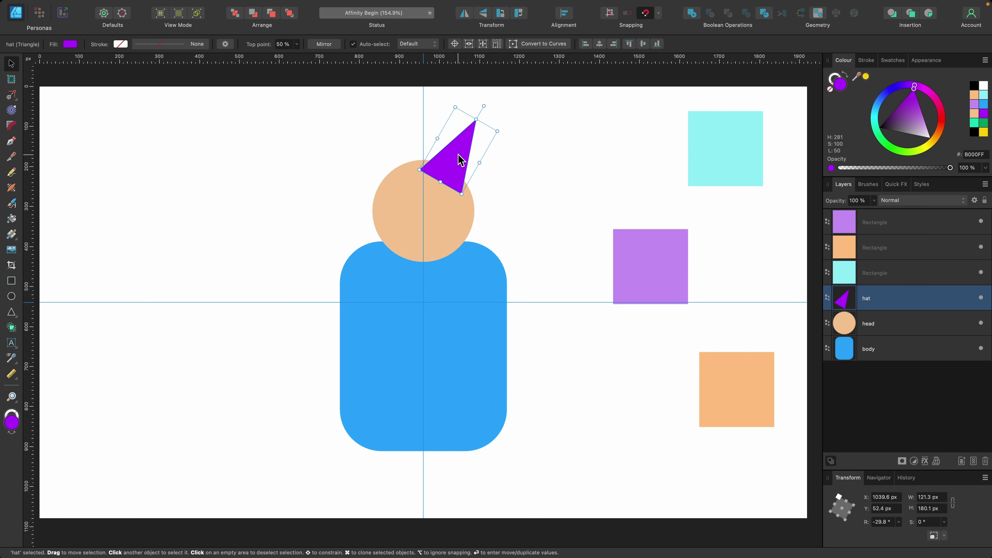
pyautogui.moveTo(625, 251); pyautogui.dragTo(601, 220)
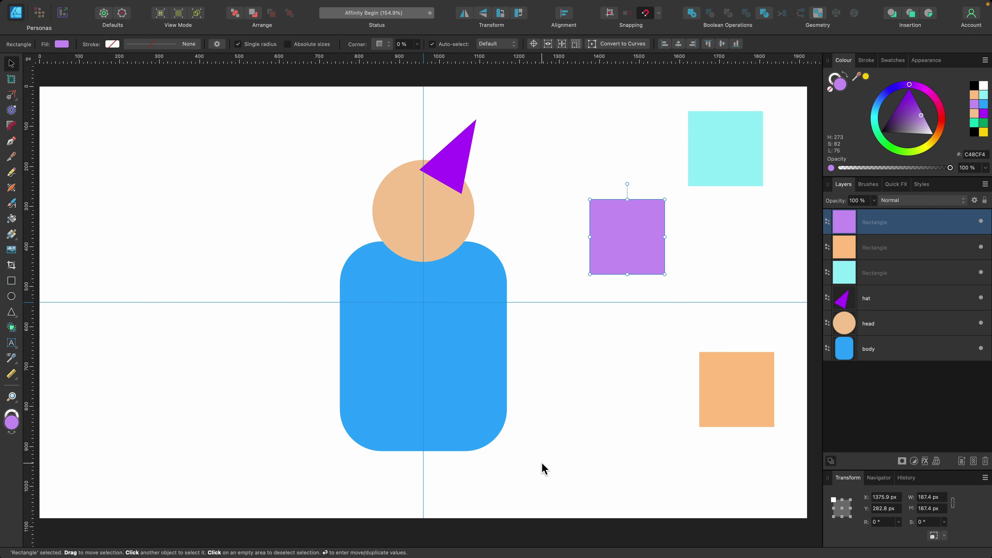
# Marquee-select the hat, head and body and drag the figure left to about X 130 px
pyautogui.moveTo(557, 479); pyautogui.dragTo(310, 100)
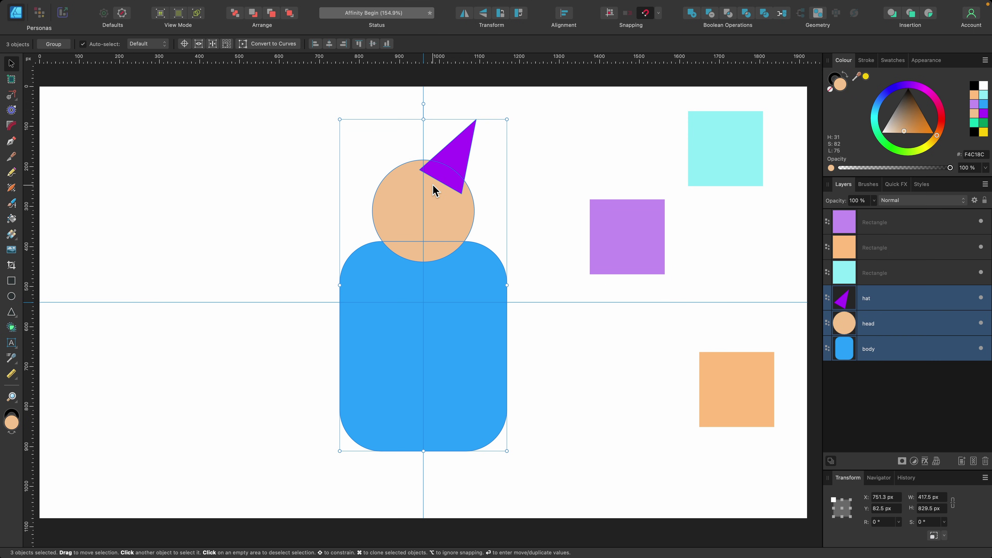
pyautogui.moveTo(433, 191); pyautogui.dragTo(186, 191)
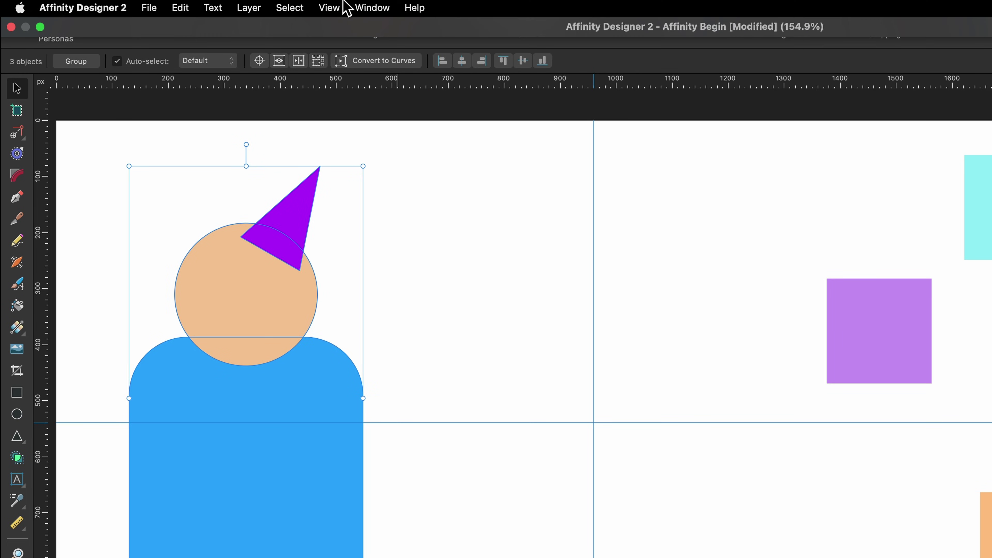
pyautogui.click(234, 5)
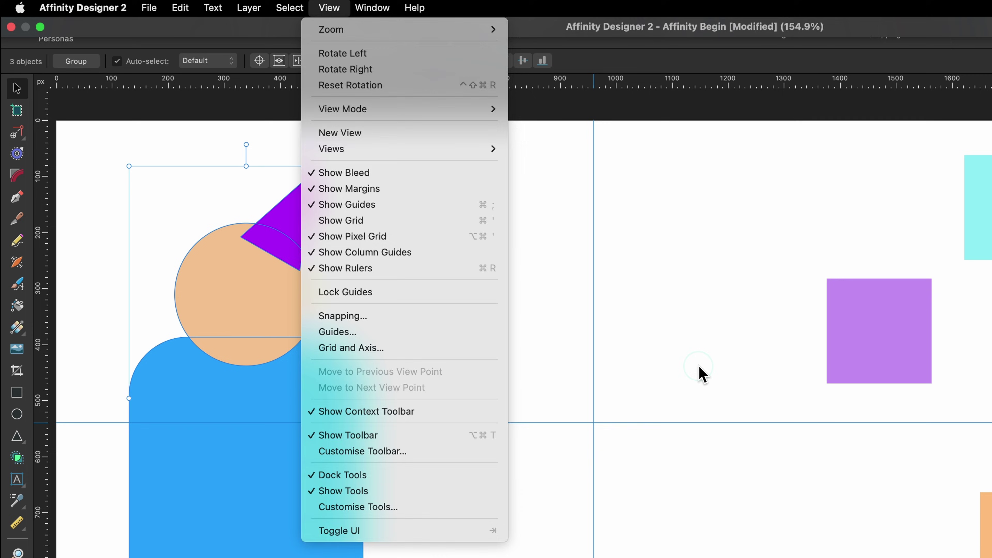
# Drag a ruler guide to Y 282.8 px and snap the cyan square to the guides
pyautogui.click(702, 373)
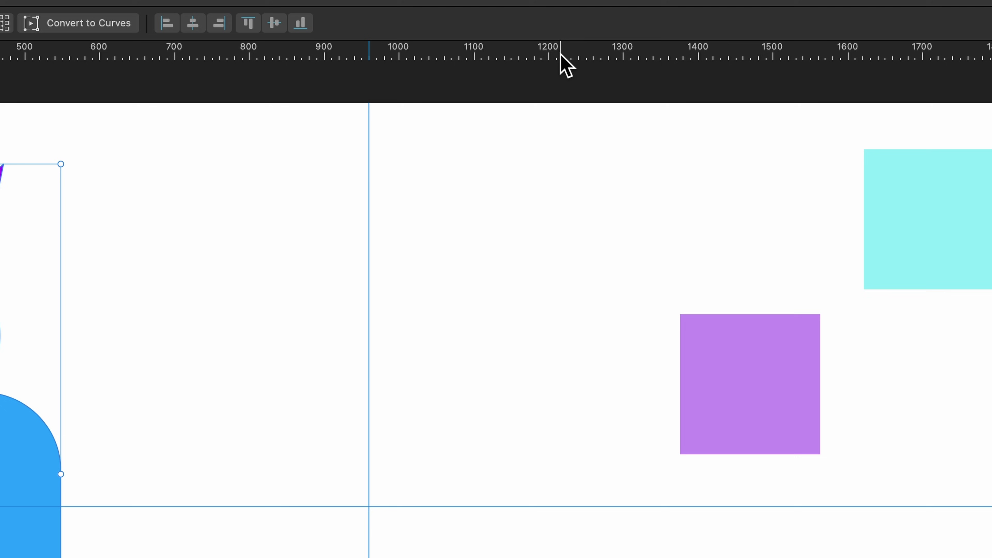
pyautogui.moveTo(526, 58); pyautogui.dragTo(556, 311)
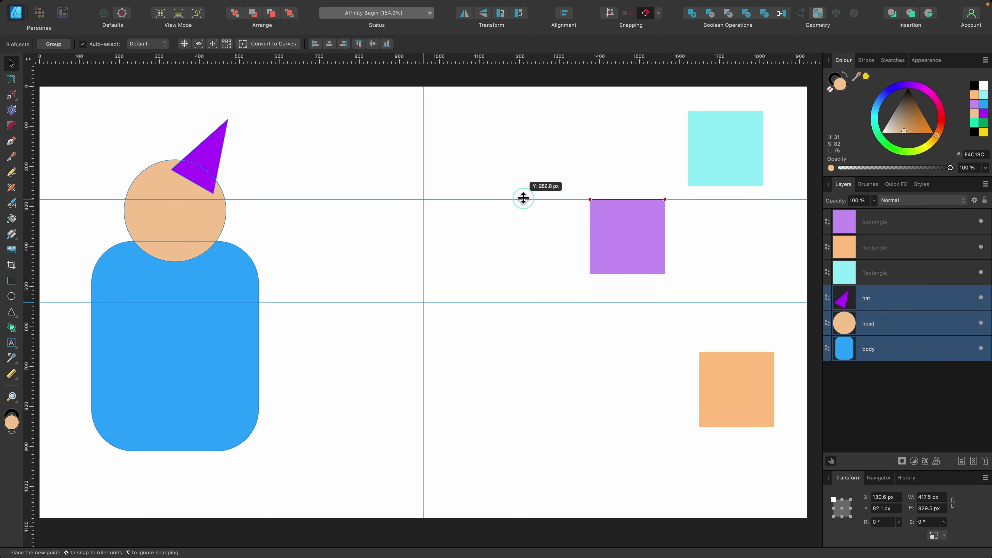
pyautogui.moveTo(523, 198); pyautogui.dragTo(523, 199)
pyautogui.click(667, 173)
pyautogui.moveTo(711, 158); pyautogui.dragTo(444, 169)
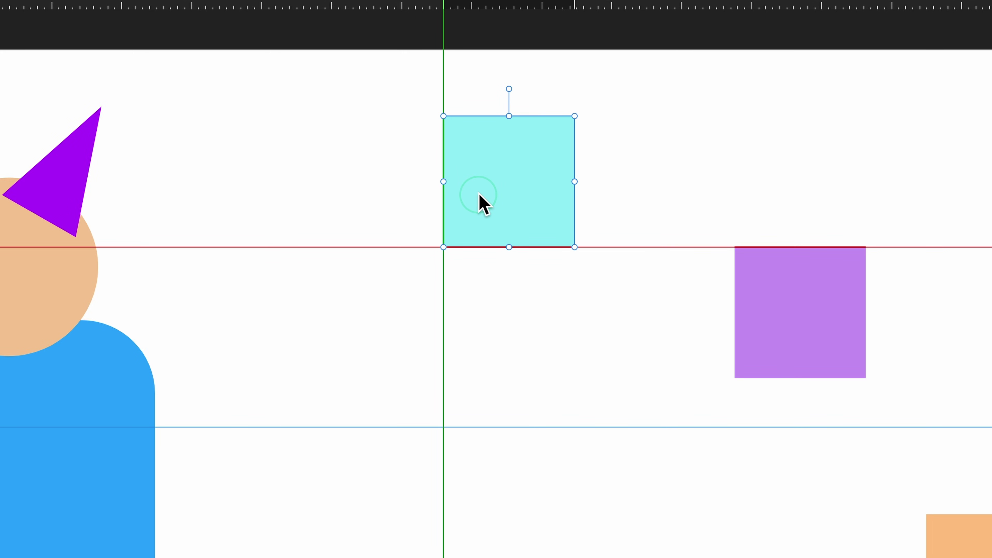
pyautogui.moveTo(478, 194); pyautogui.dragTo(482, 194)
# Place the purple square beside the cyan one, move the lower guide to 470.2 px, and snap the orange square to the purple's corner
pyautogui.moveTo(806, 321); pyautogui.dragTo(649, 322)
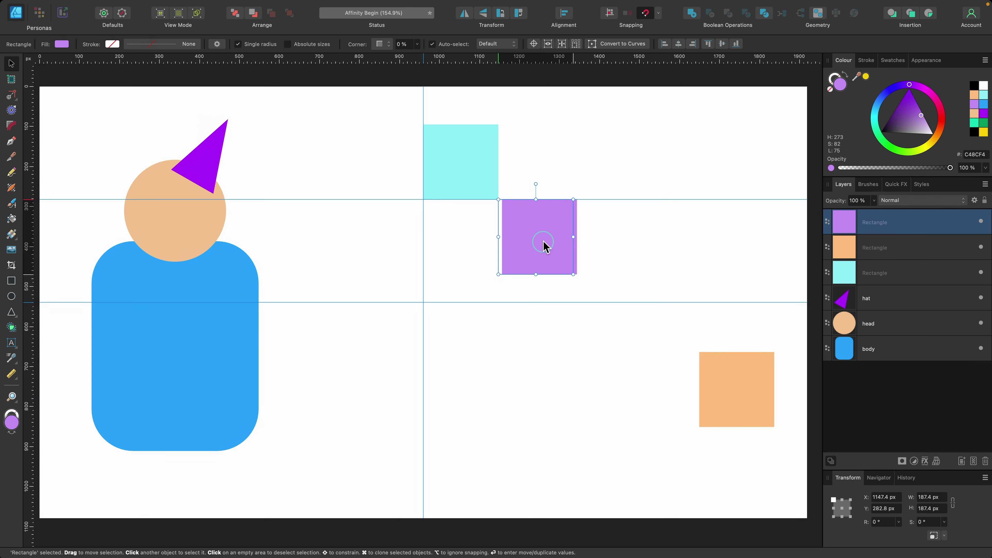
pyautogui.moveTo(541, 245); pyautogui.dragTo(540, 245)
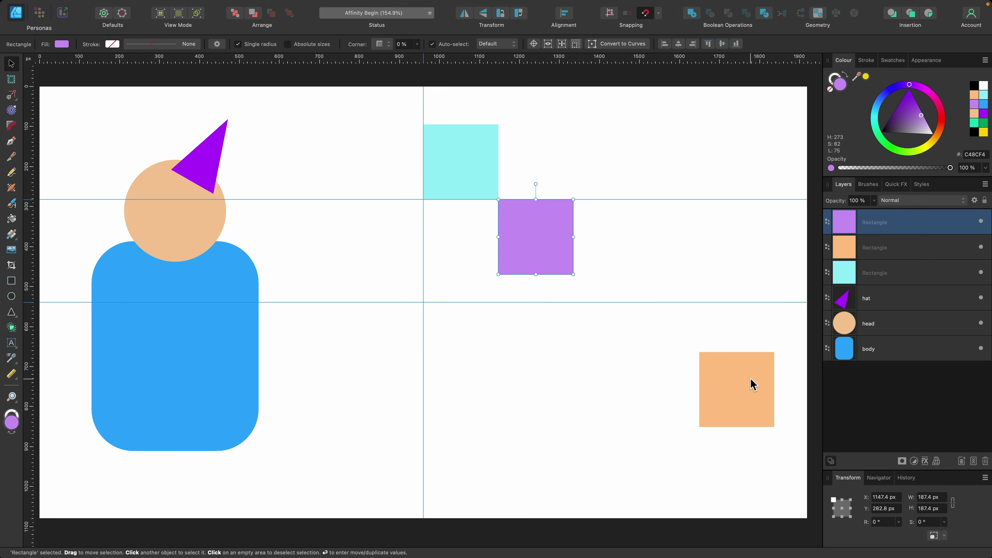
pyautogui.moveTo(669, 305); pyautogui.dragTo(663, 275)
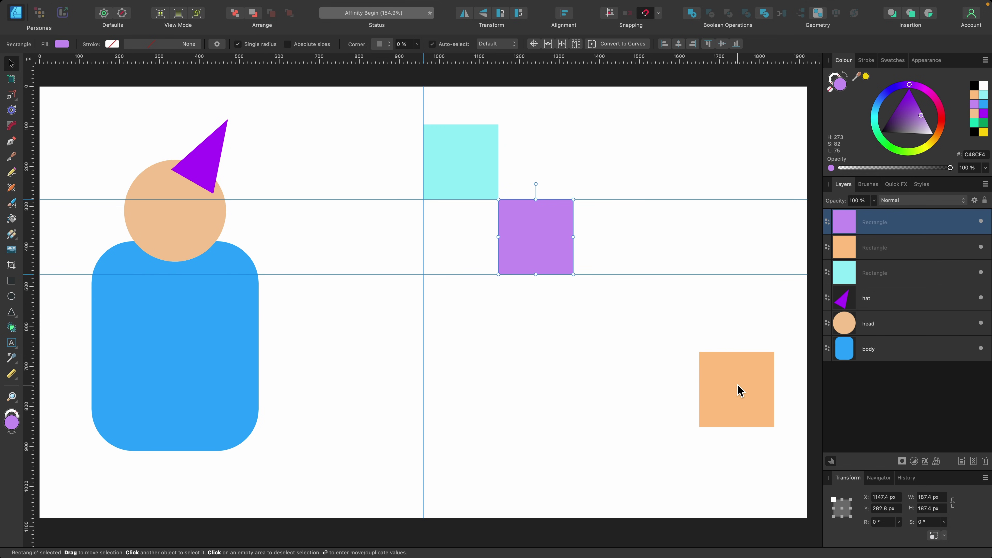
pyautogui.moveTo(739, 390); pyautogui.dragTo(615, 313)
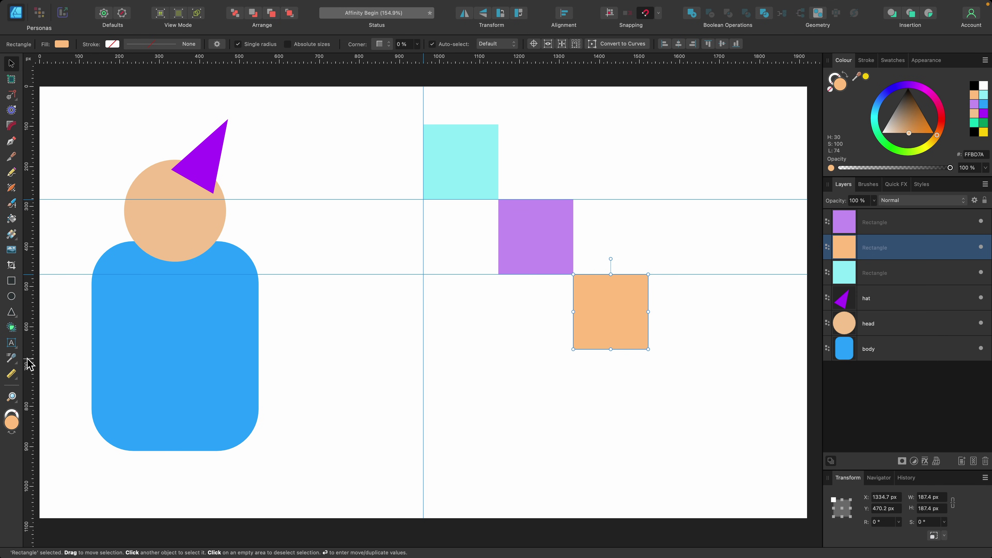
# Add a vertical guide at the orange square's right edge, then delete the 1522.1 px guide and remove all guides
pyautogui.moveTo(28, 363); pyautogui.dragTo(651, 360)
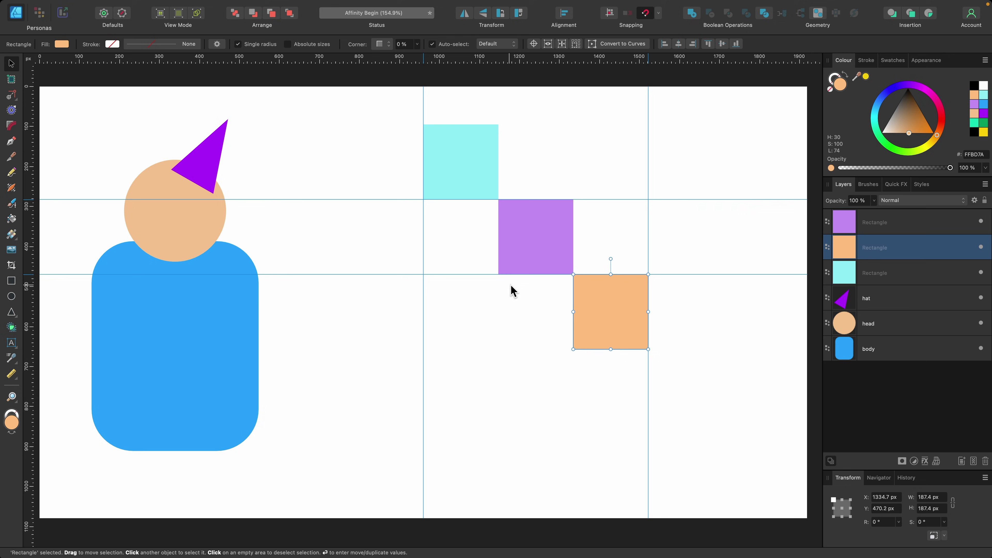
pyautogui.doubleClick(649, 412)
pyautogui.moveTo(625, 257); pyautogui.dragTo(431, 188)
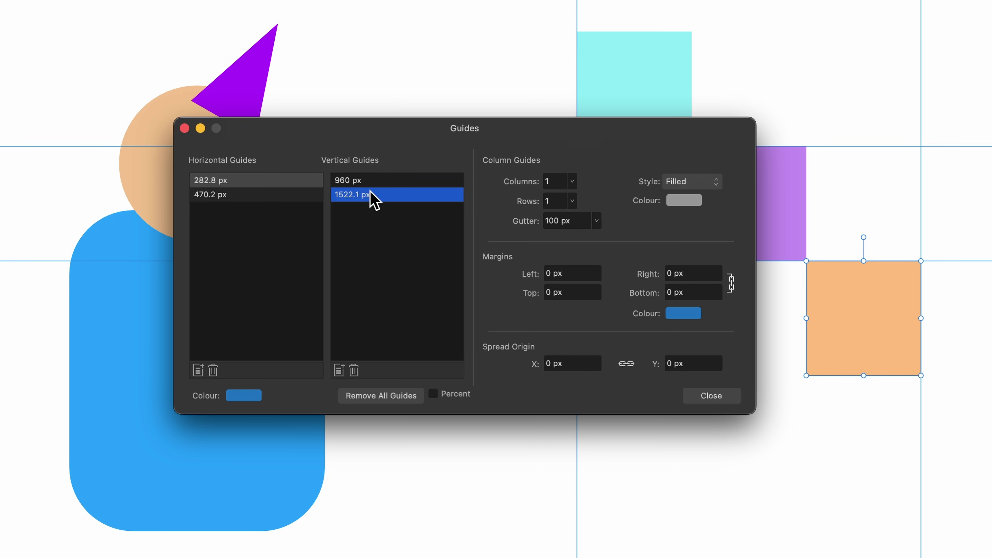
pyautogui.click(354, 370)
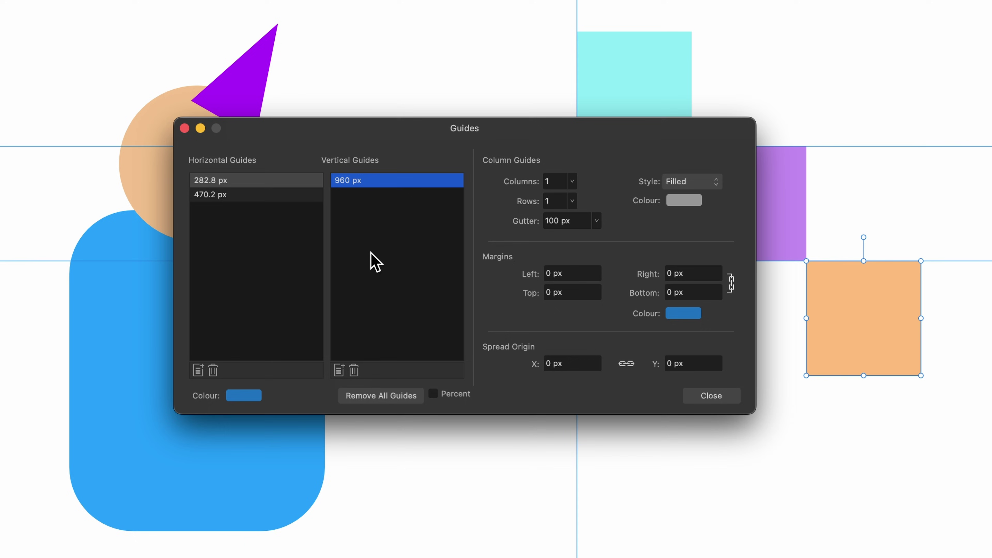
pyautogui.click(389, 403)
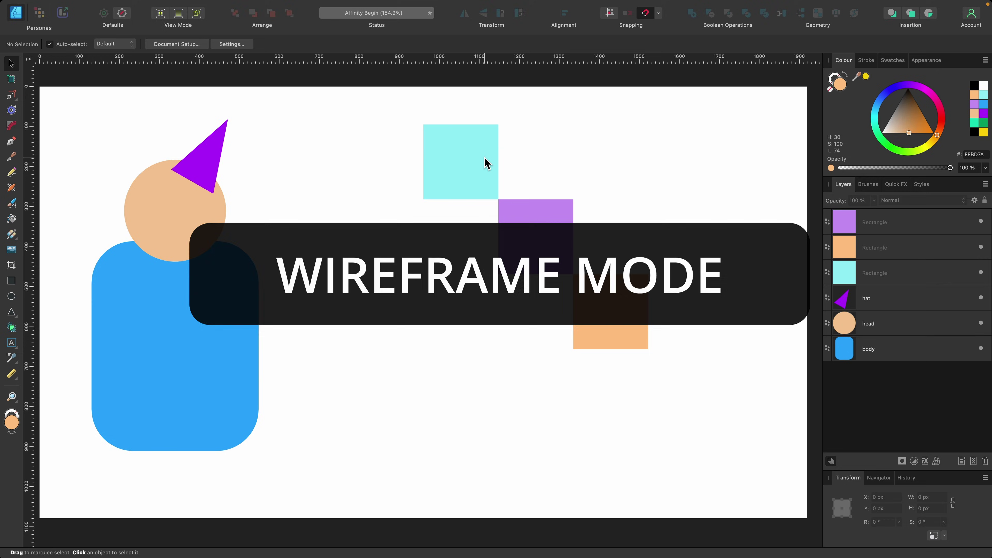
# Move the cyan square down-left so the purple square sits against its right edge, then deselect
pyautogui.moveTo(487, 163); pyautogui.dragTo(431, 256)
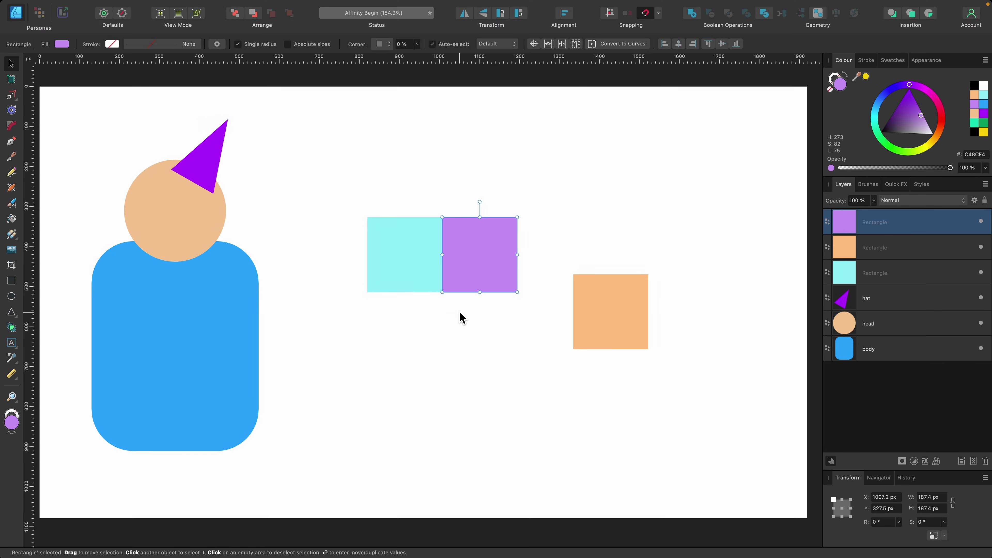
pyautogui.click(459, 313)
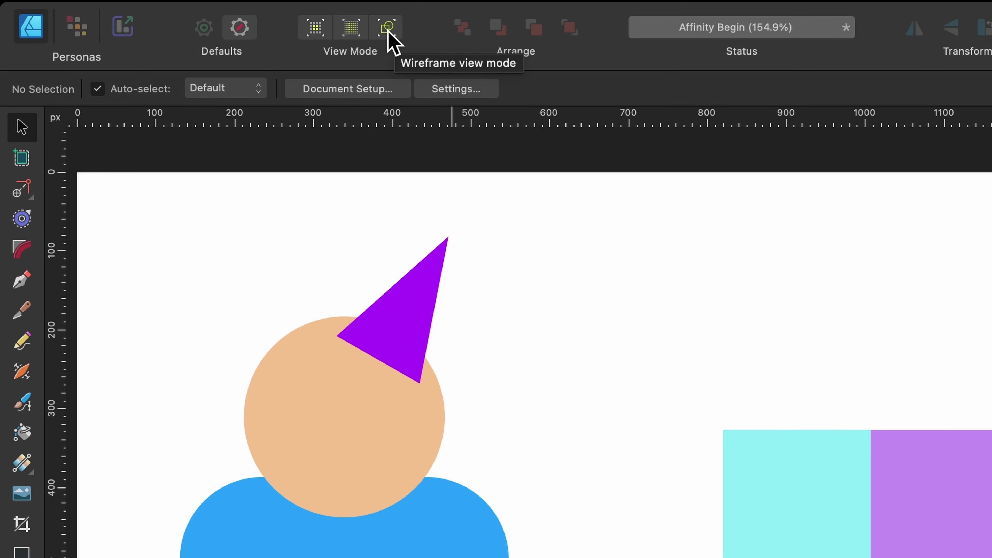
pyautogui.click(388, 32)
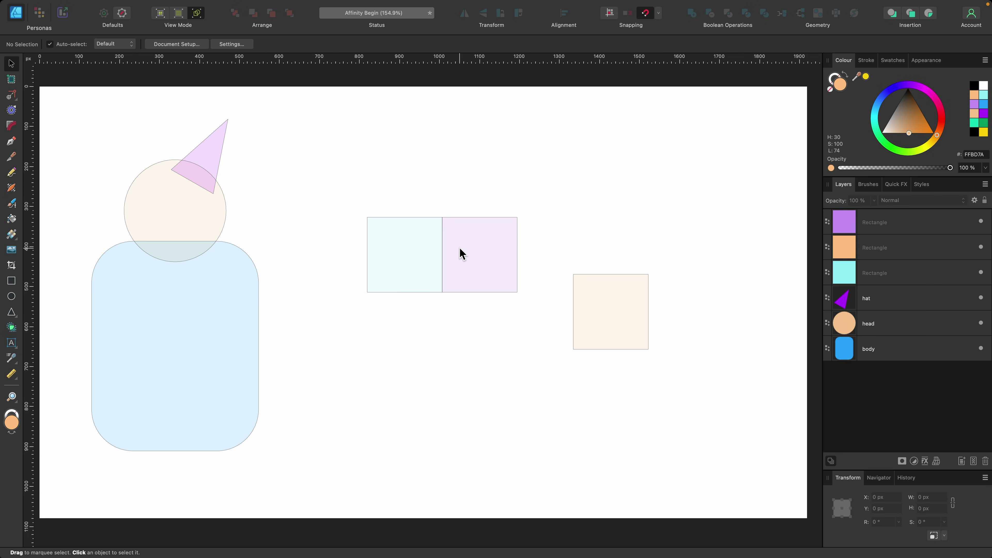
pyautogui.scroll(5, 461, 253)
pyautogui.scroll(10, 429, 245)
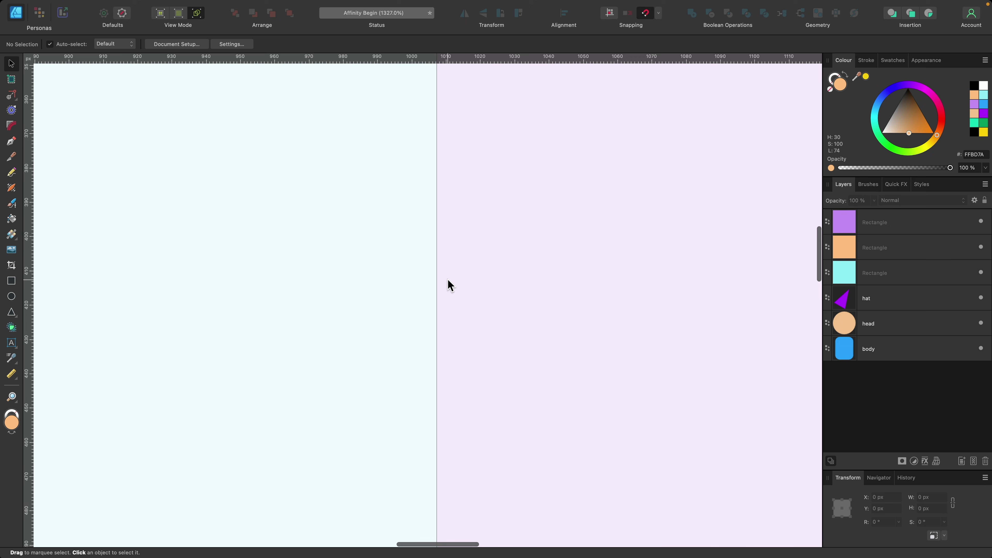
pyautogui.scroll(-10, 448, 281)
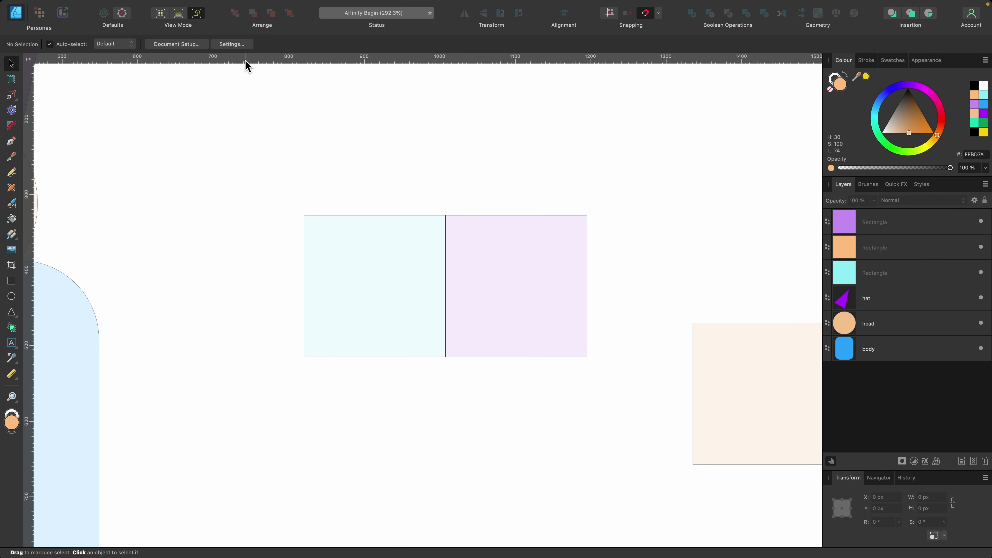
pyautogui.click(197, 13)
pyautogui.click(485, 264)
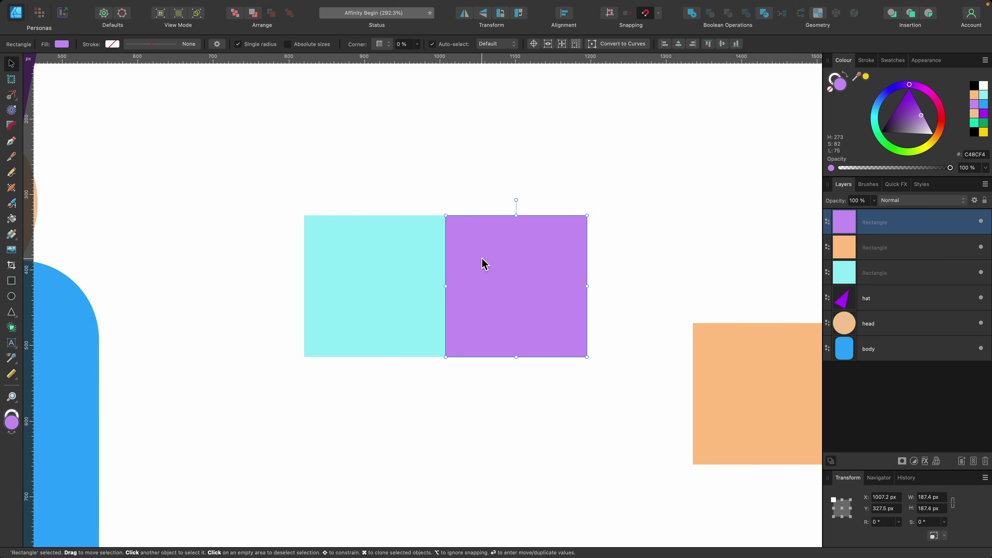
# Switch to Wireframe view and place the purple square at X 1007.2 px, flush against the cyan square
pyautogui.moveTo(483, 259); pyautogui.dragTo(477, 258)
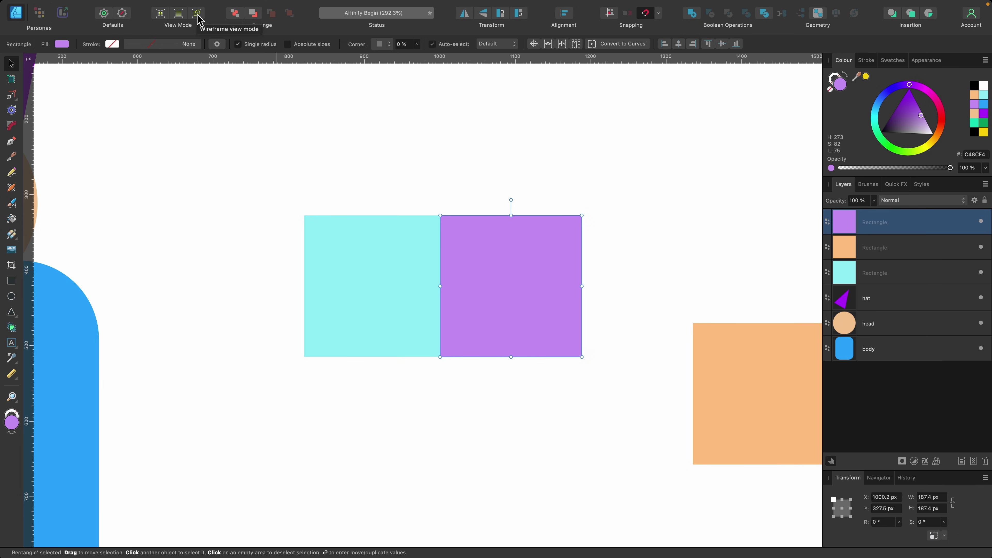
pyautogui.click(197, 16)
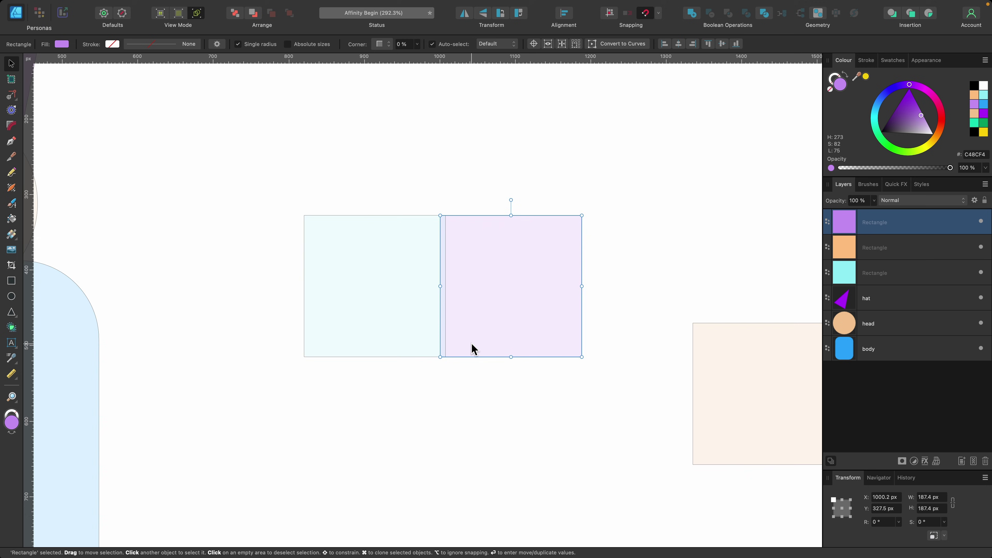
pyautogui.scroll(5, 473, 348)
pyautogui.scroll(6, 403, 408)
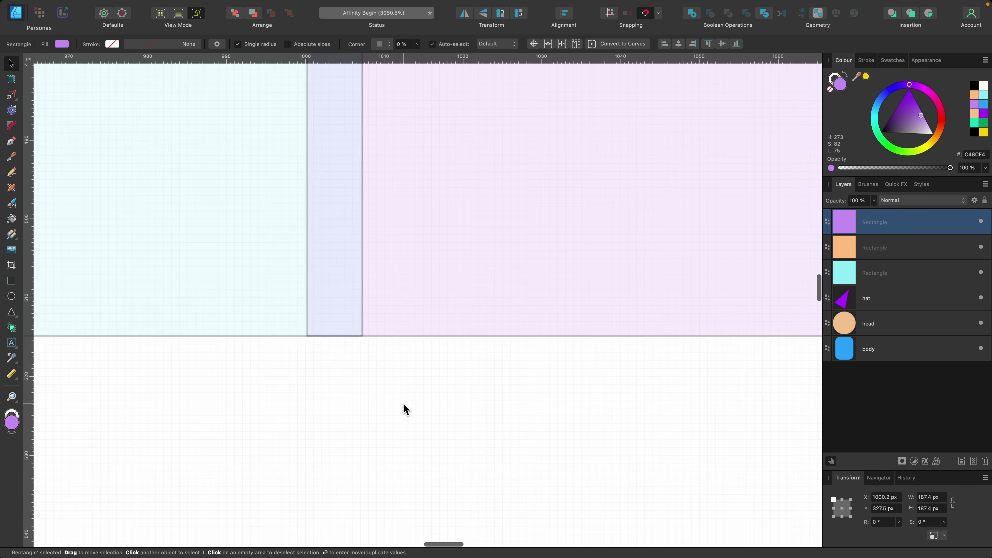
pyautogui.moveTo(446, 344); pyautogui.dragTo(499, 343)
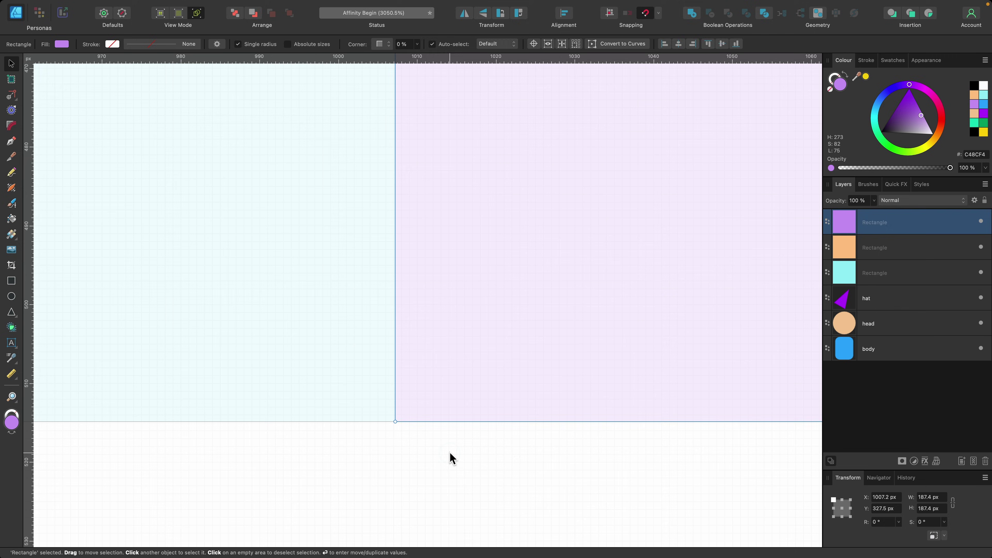